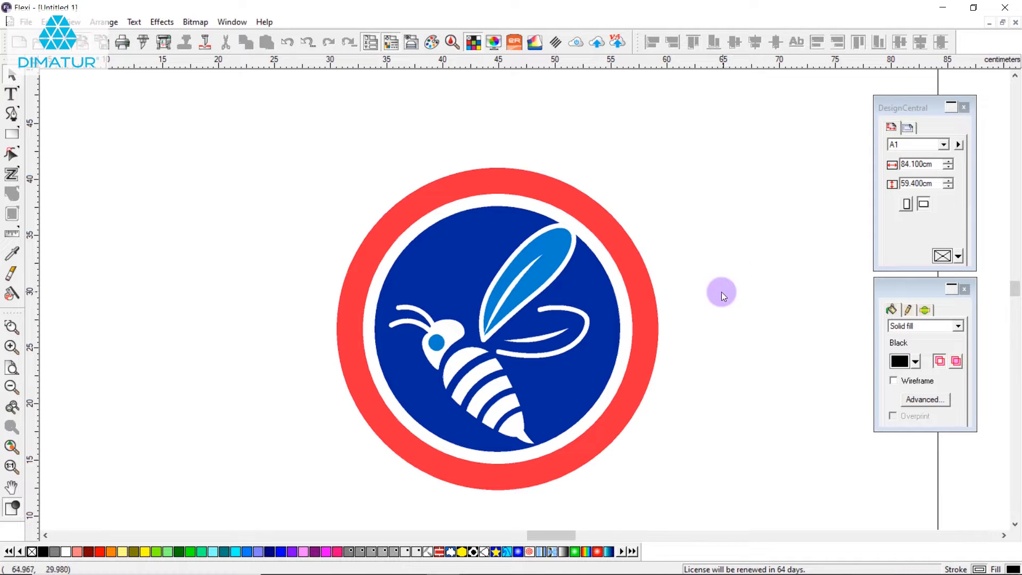
Create a new floating swatch table that holds the colours merged from the document
left_click(627, 258)
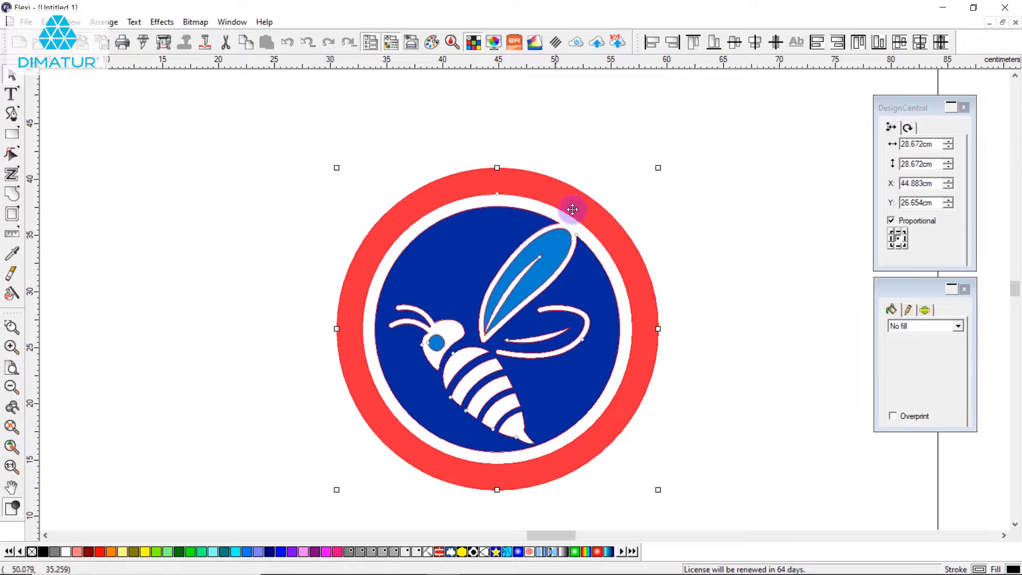
left_click(746, 373)
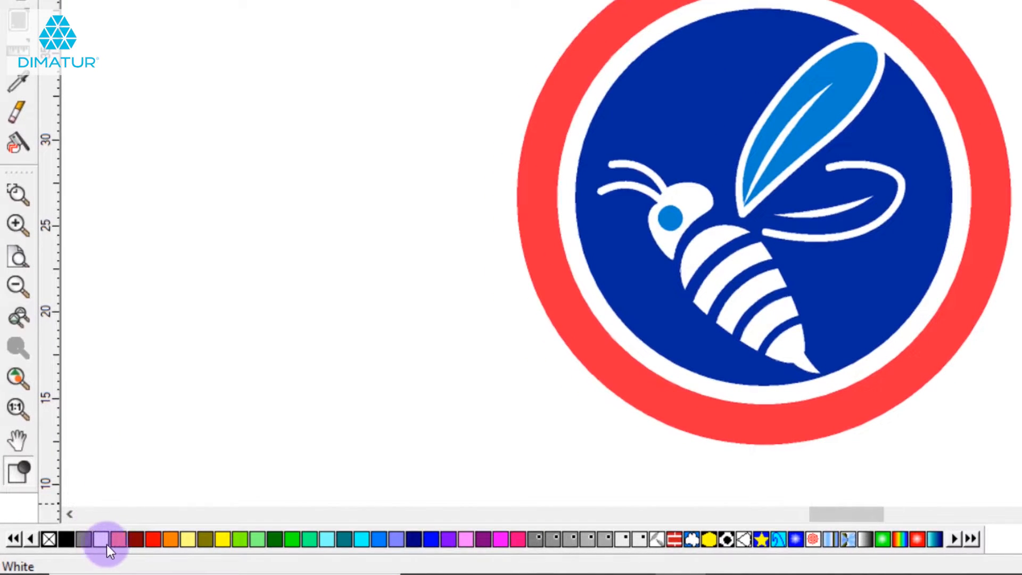
right_click(124, 545)
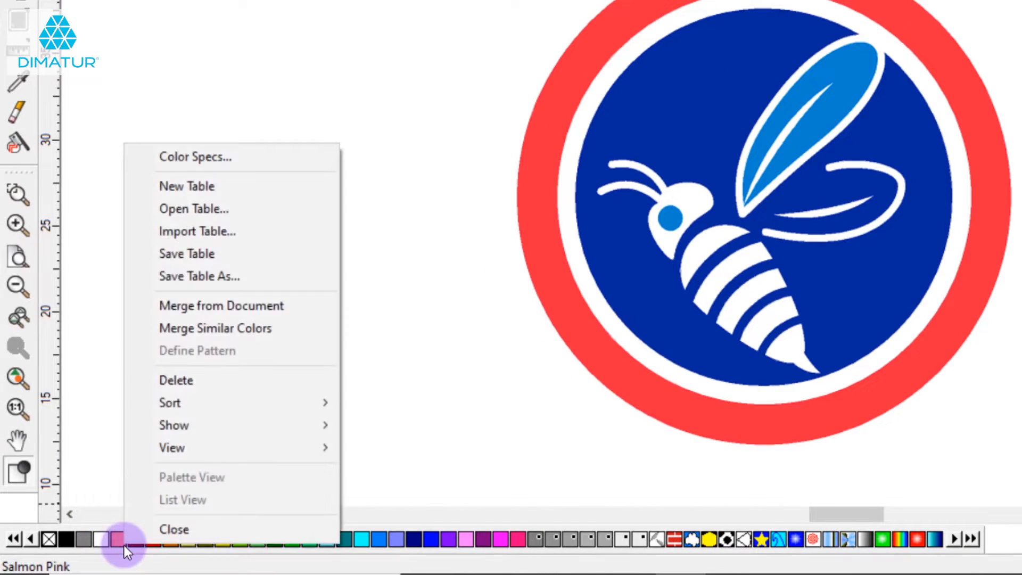
left_click(221, 190)
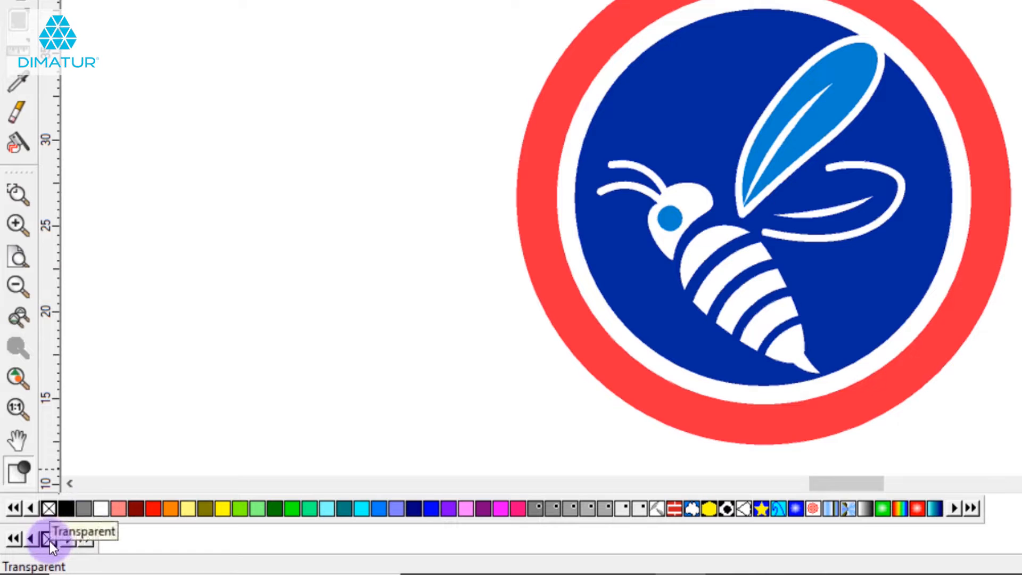
right_click(49, 541)
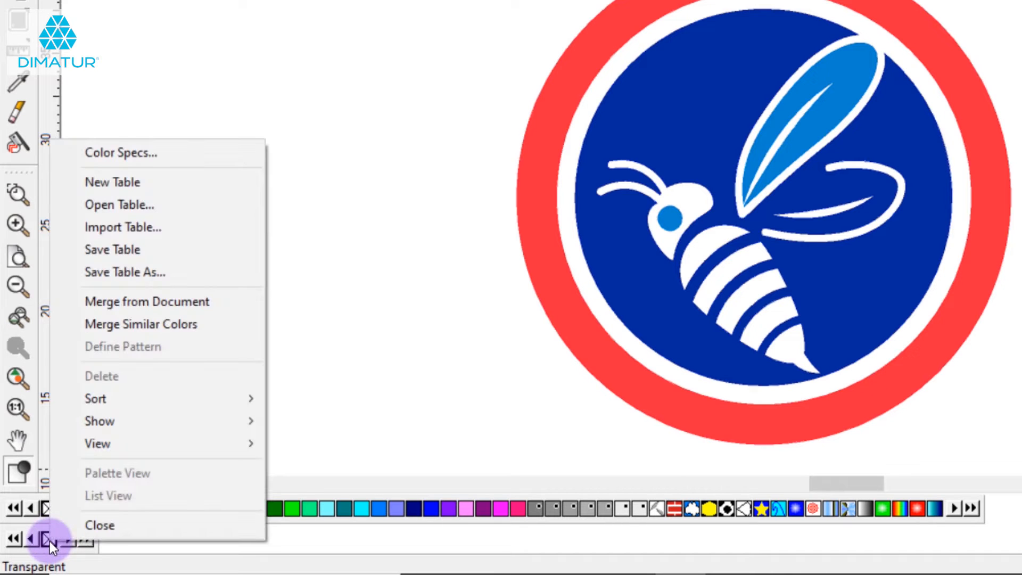
left_click(150, 303)
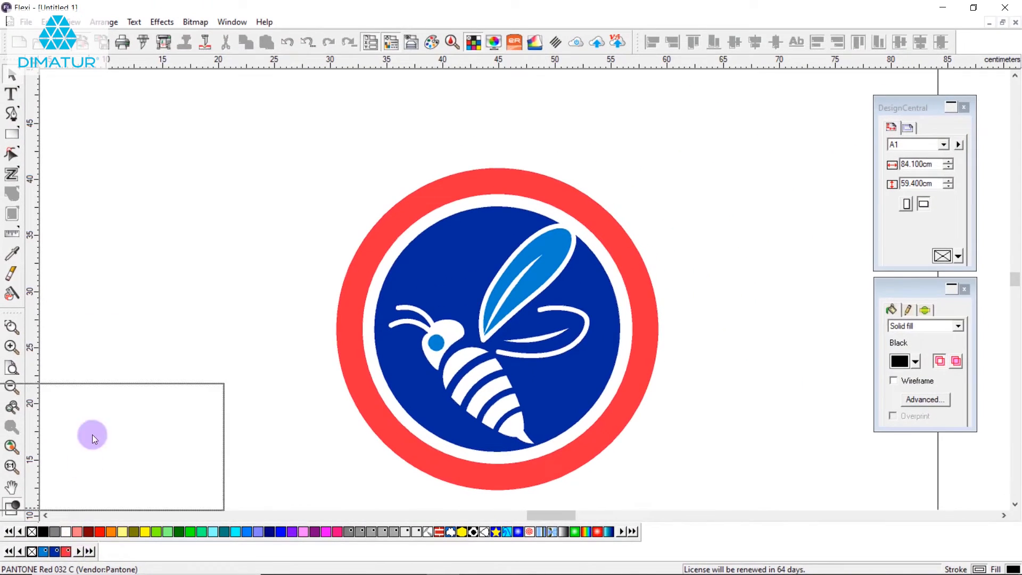
left_click_drag(91, 434, 145, 98)
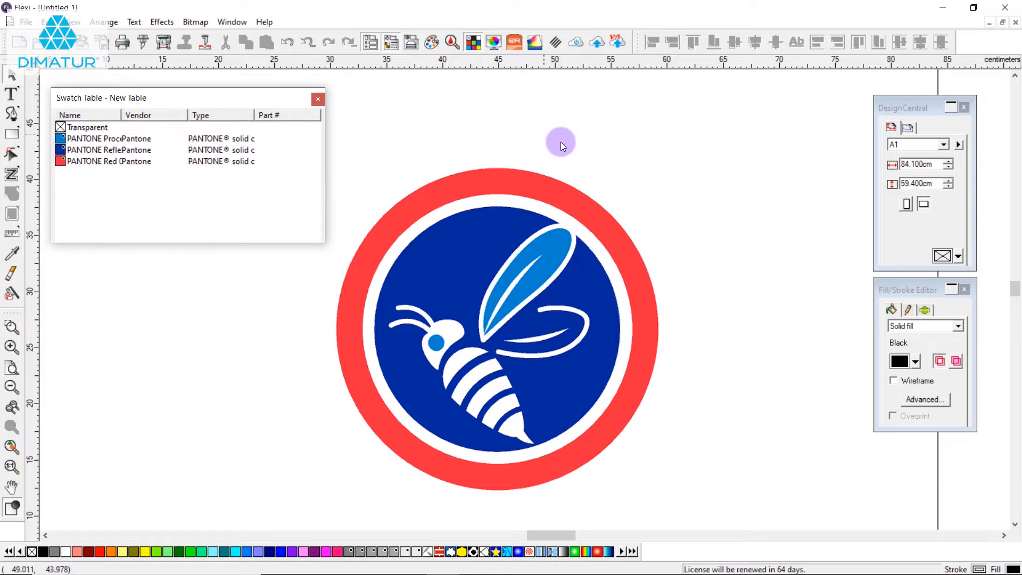
Select the light-blue upper wing within the grouped artwork and fill it with PANTONE Reflex Blue
right_click(725, 212)
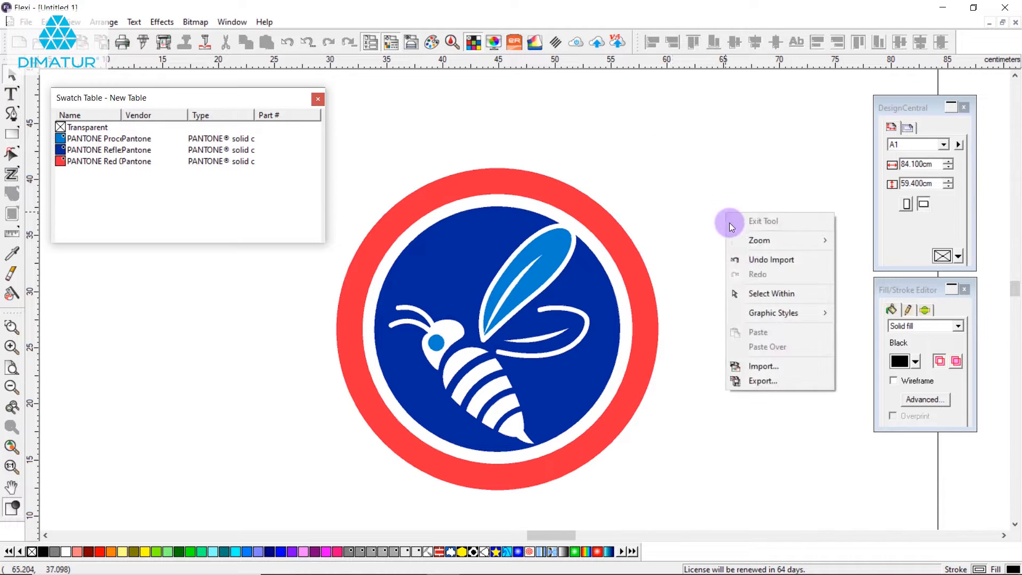
left_click(754, 295)
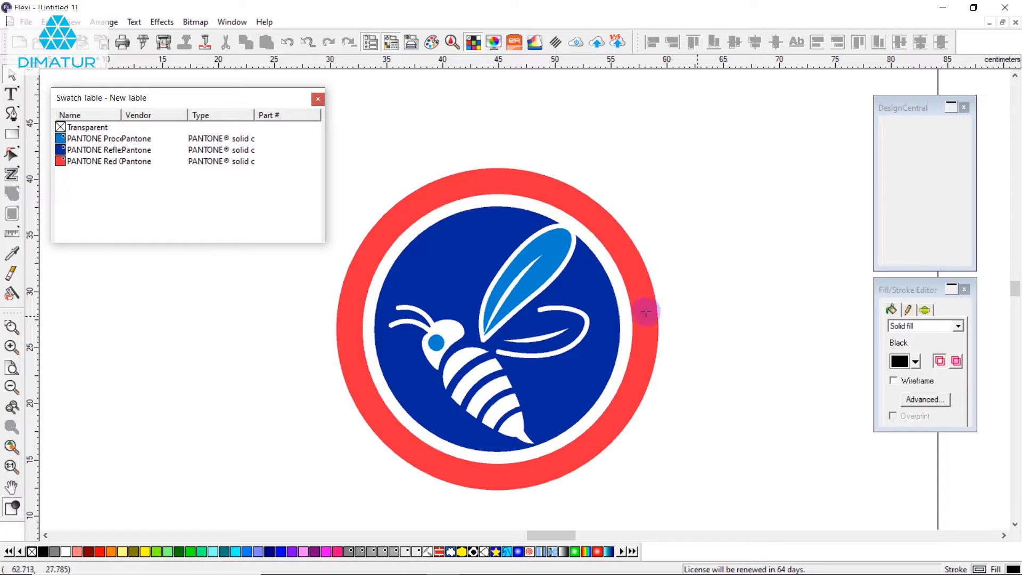
left_click(543, 245)
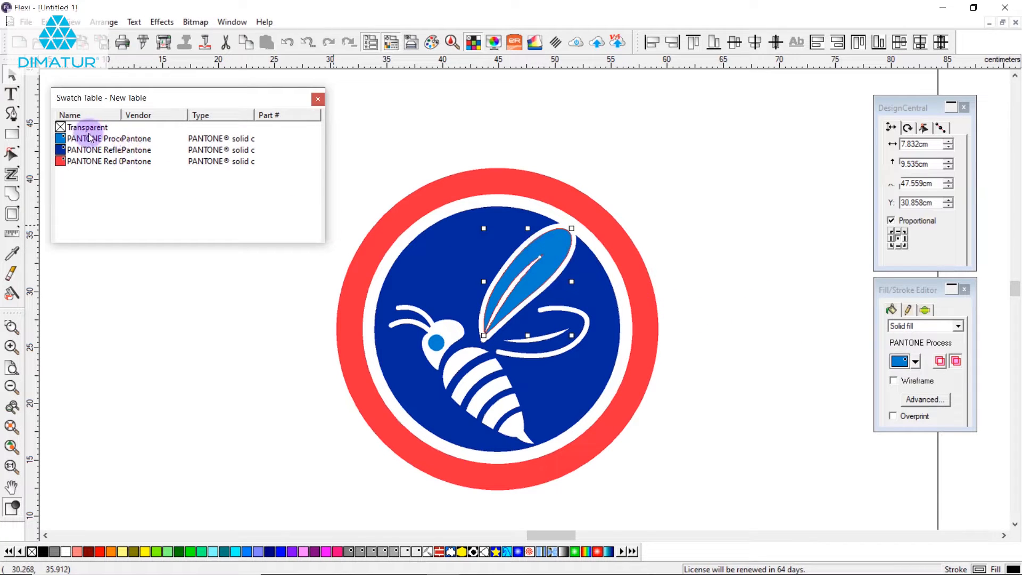
left_click(63, 152)
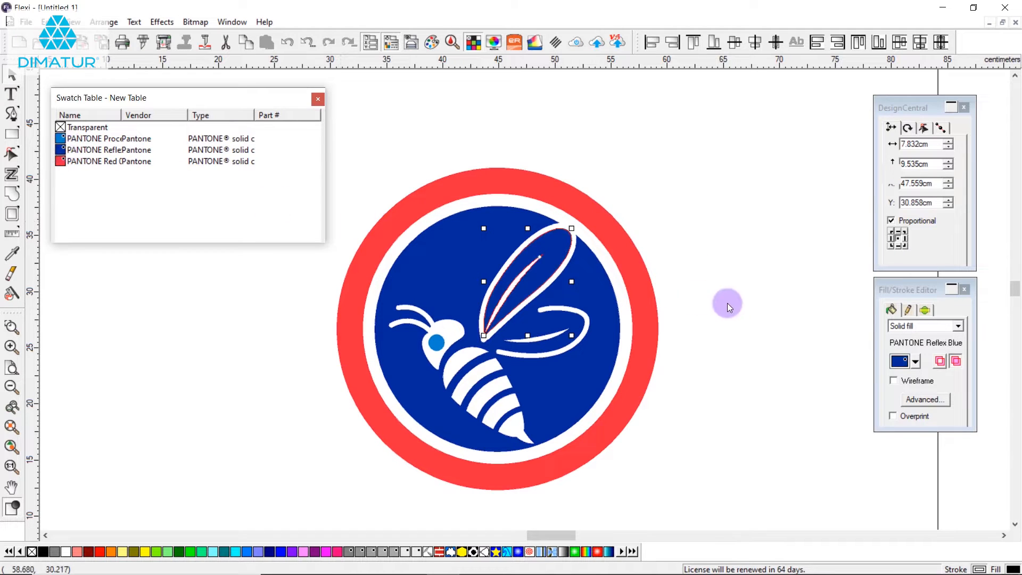
left_click(695, 278)
Select the bee's eye within the group and fill it with PANTONE Reflex Blue
right_click(702, 303)
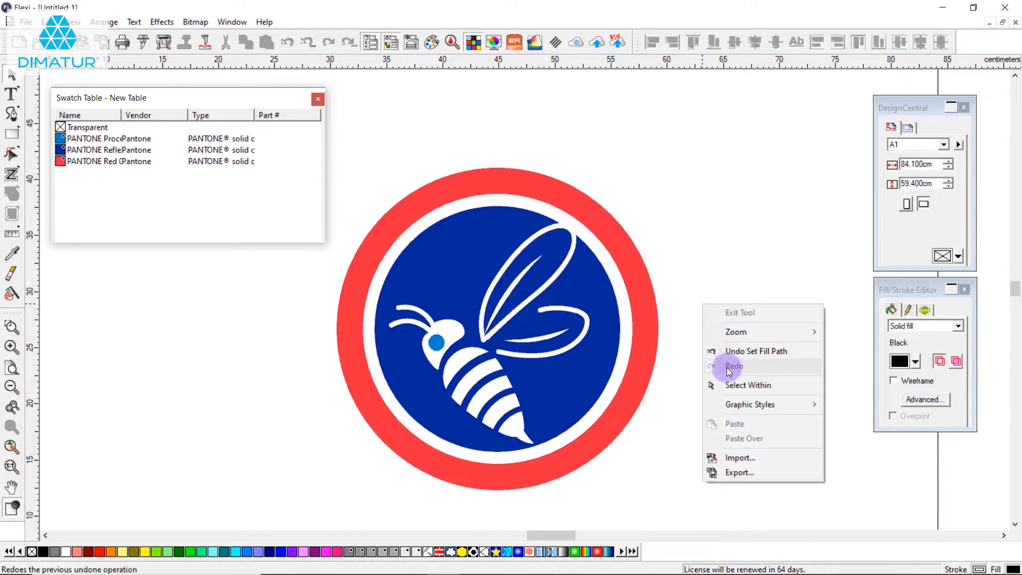
left_click(729, 385)
left_click(431, 333)
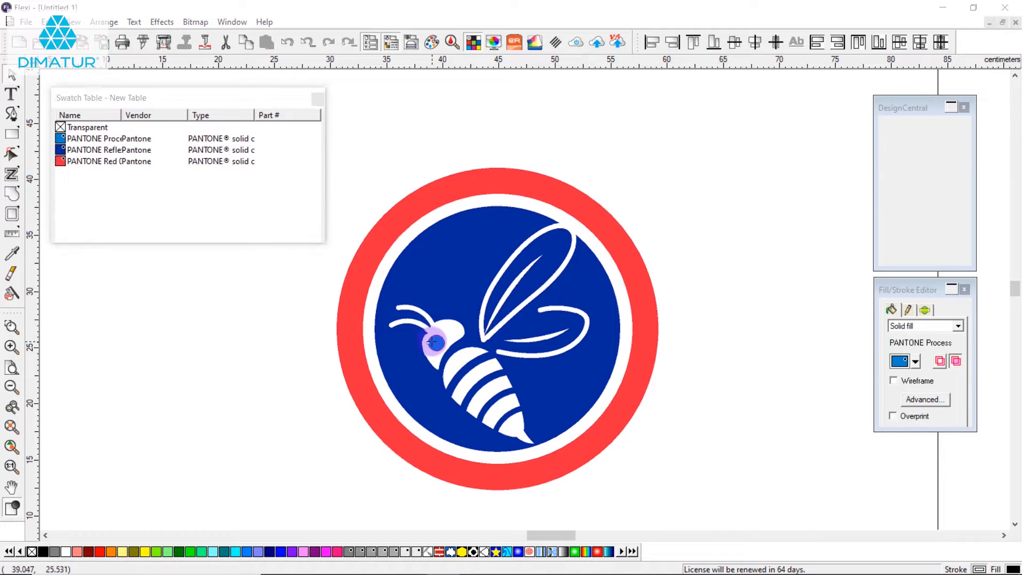
left_click(63, 150)
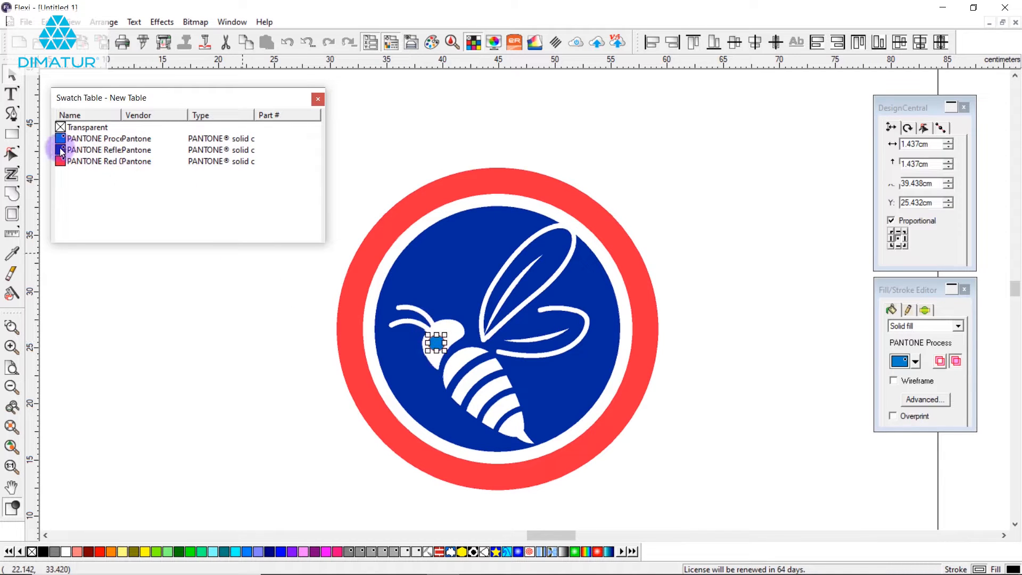
left_click(385, 144)
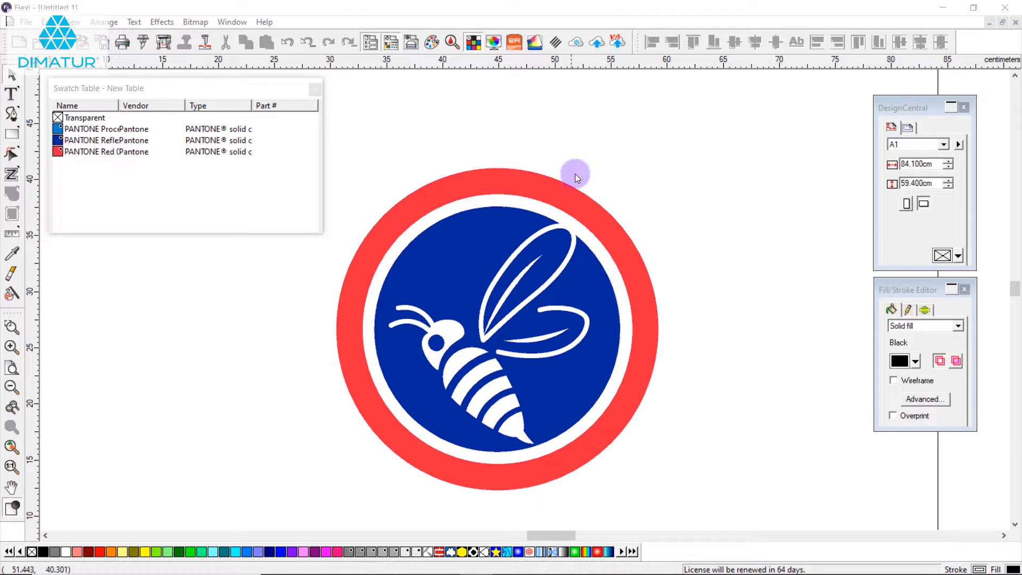
Add the text "Busy Bee" above the round emblem in the Harlow Solid Italic font
left_click(15, 97)
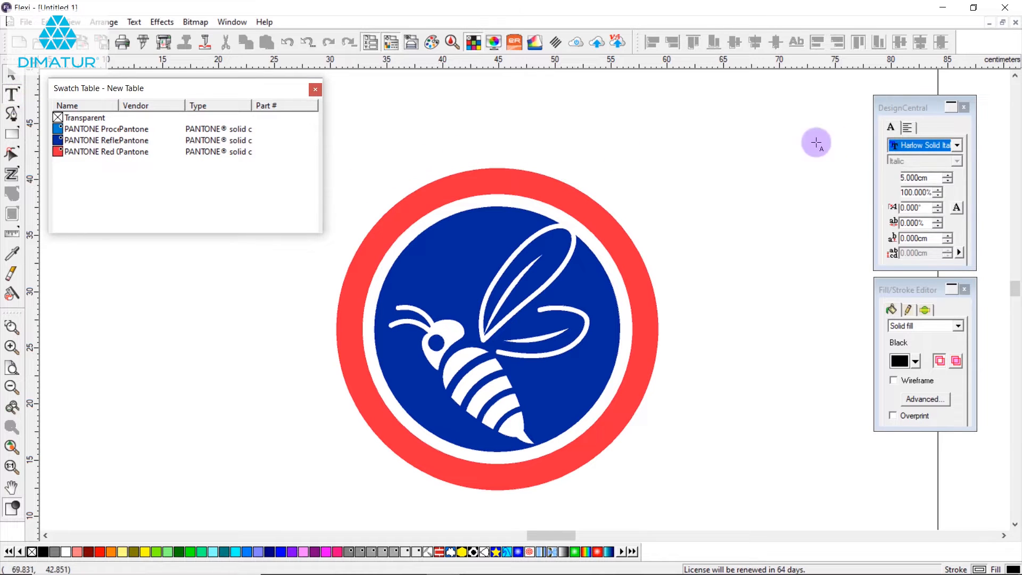
left_click(910, 147)
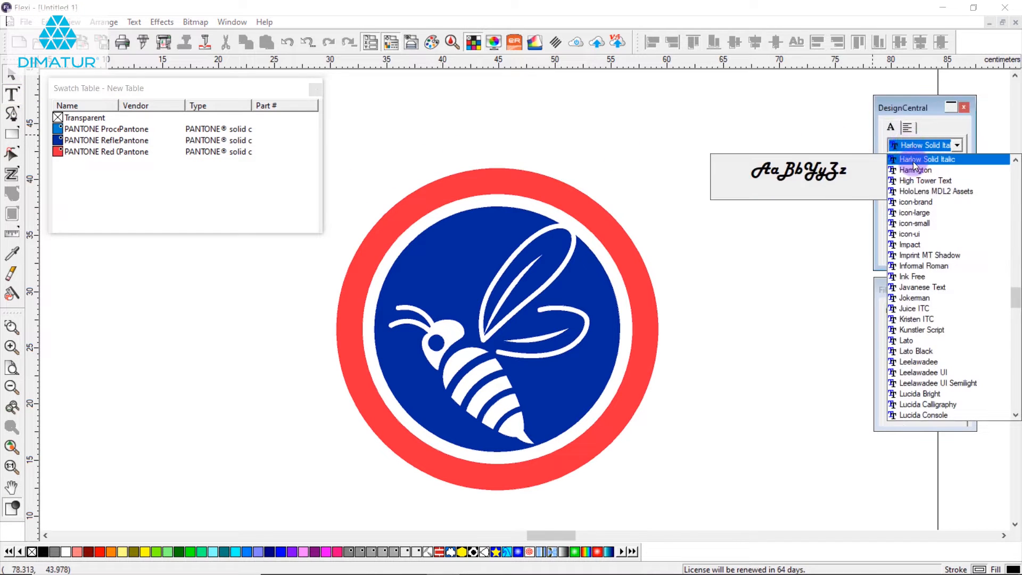
left_click(915, 162)
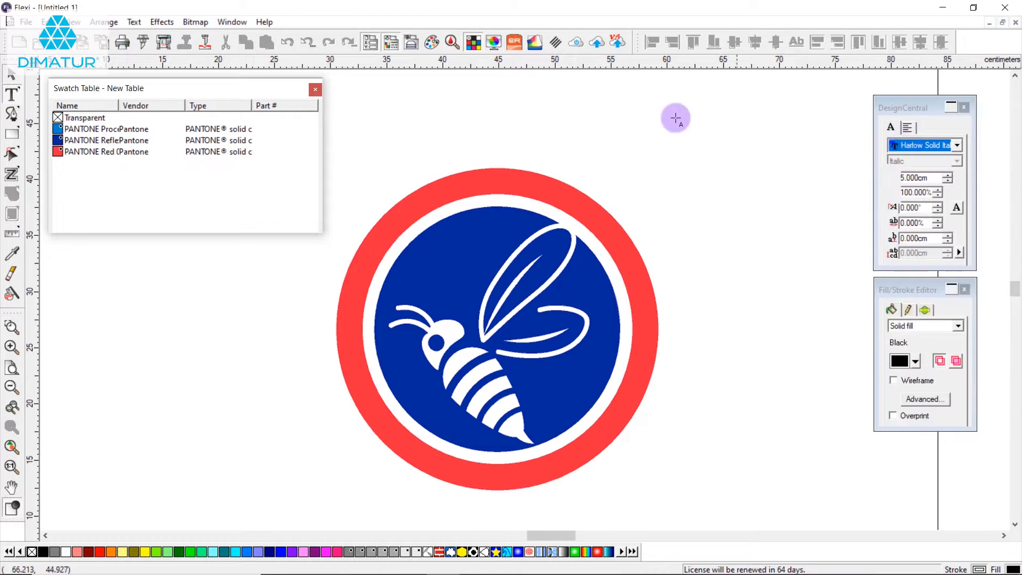
left_click(368, 142)
type("Busy Bee")
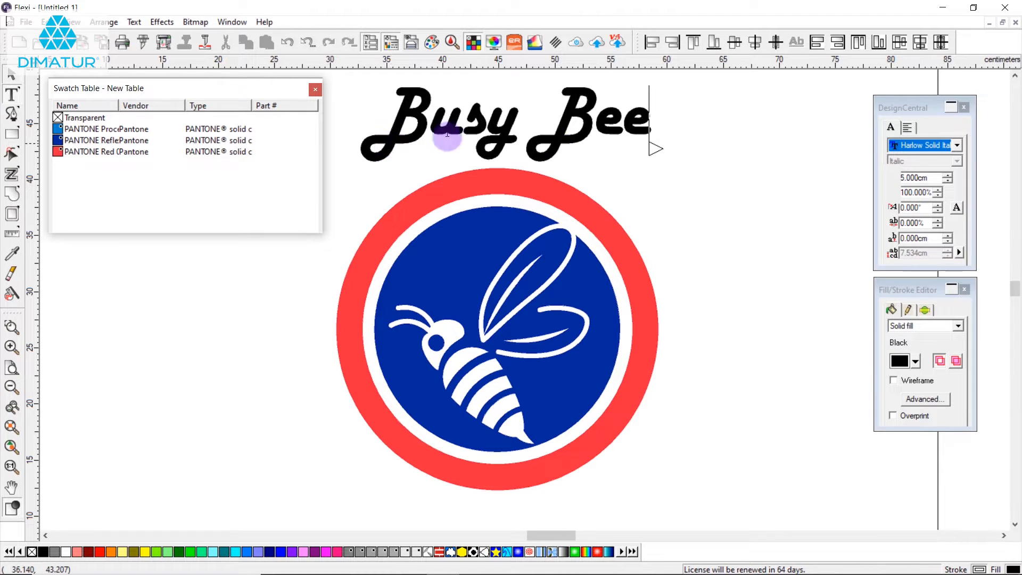
Colour the whole "Busy Bee" text with PANTONE Red 032 C from the new swatch table
left_click_drag(655, 129, 370, 87)
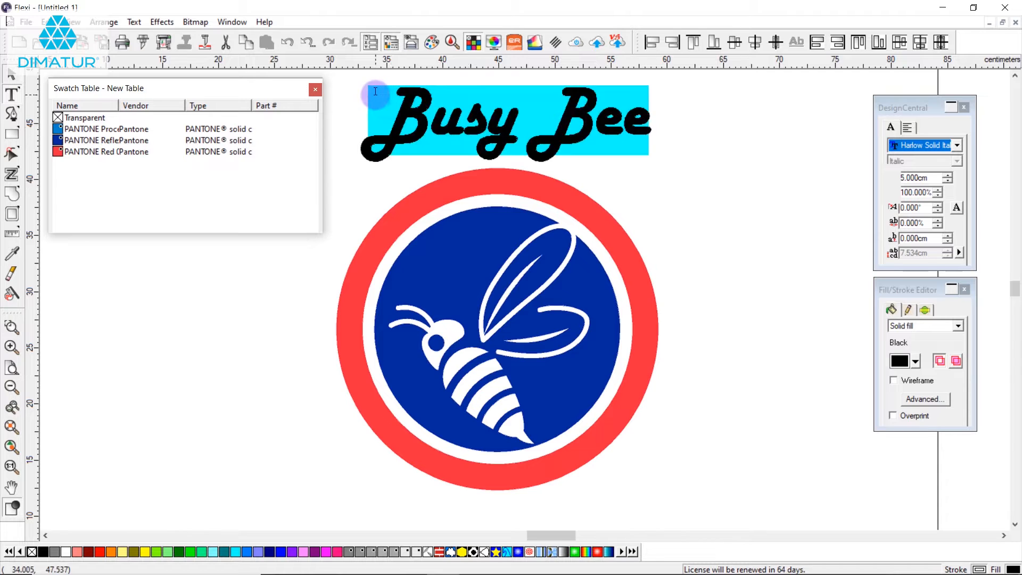
left_click(57, 152)
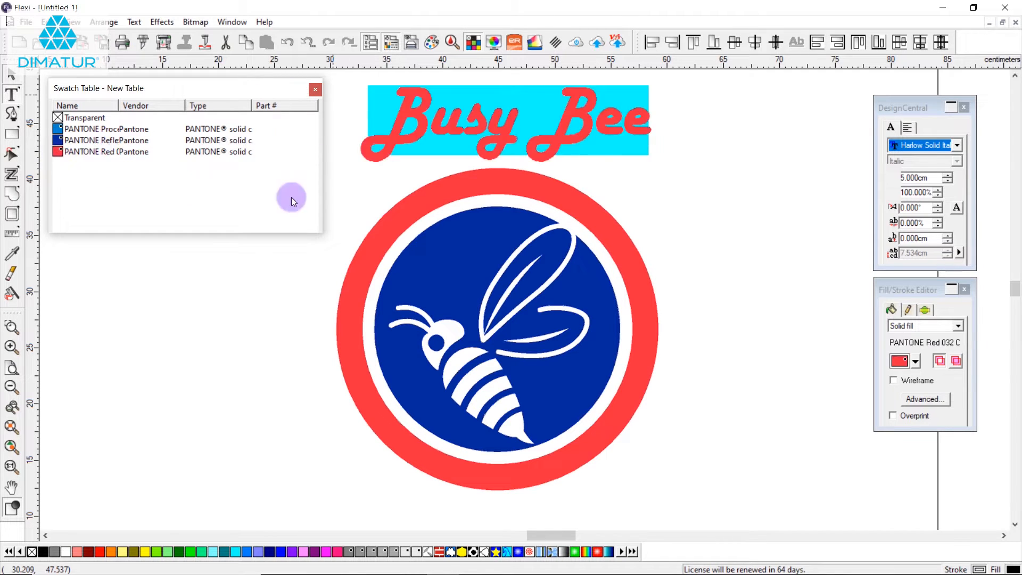
left_click(213, 356)
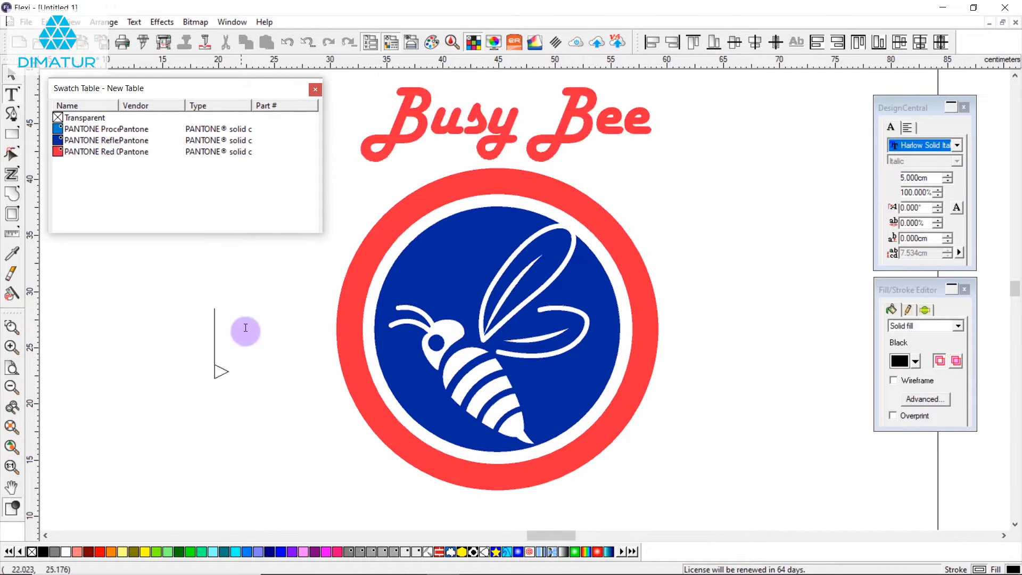
Align the "Busy Bee" text and the bee emblem on a common vertical centre line
scroll(299, 274, "down", 1)
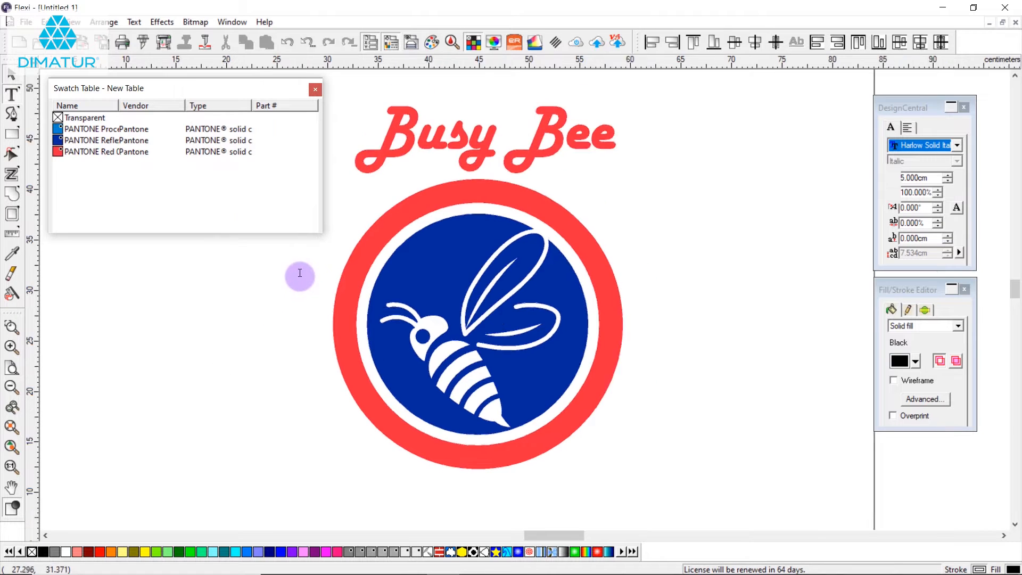
left_click(10, 74)
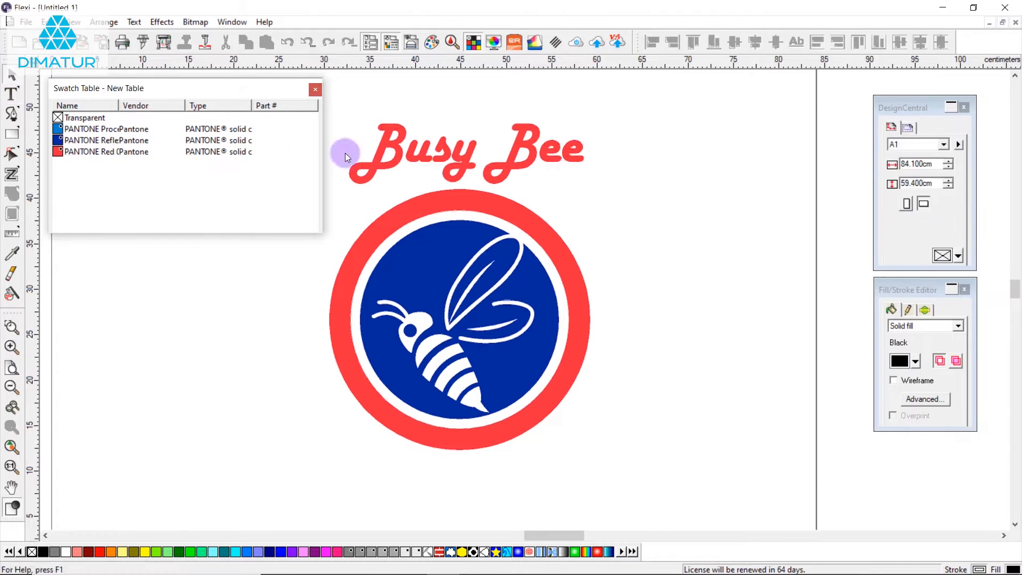
left_click(458, 168)
left_click(461, 202, "shift")
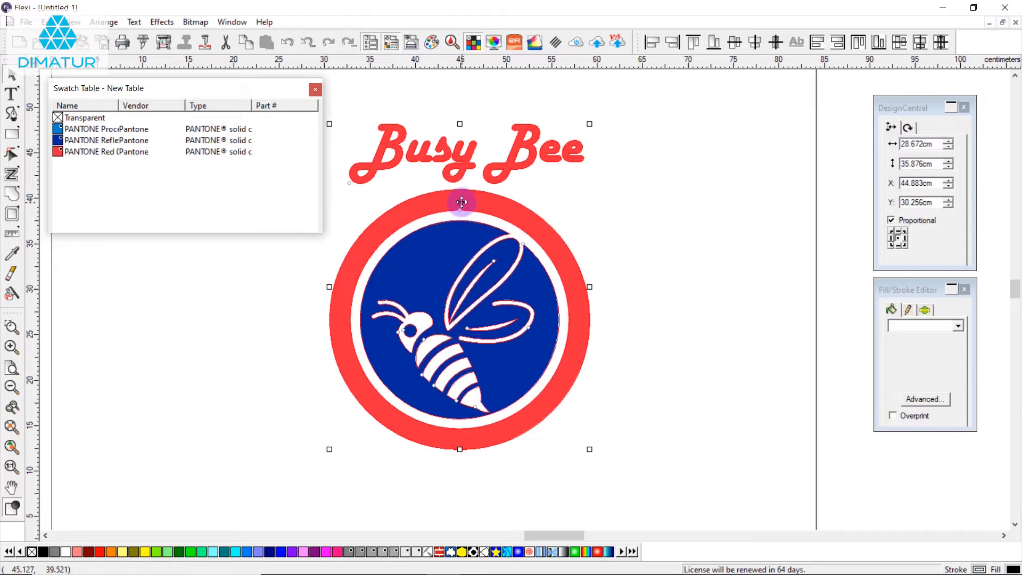
left_click(754, 43)
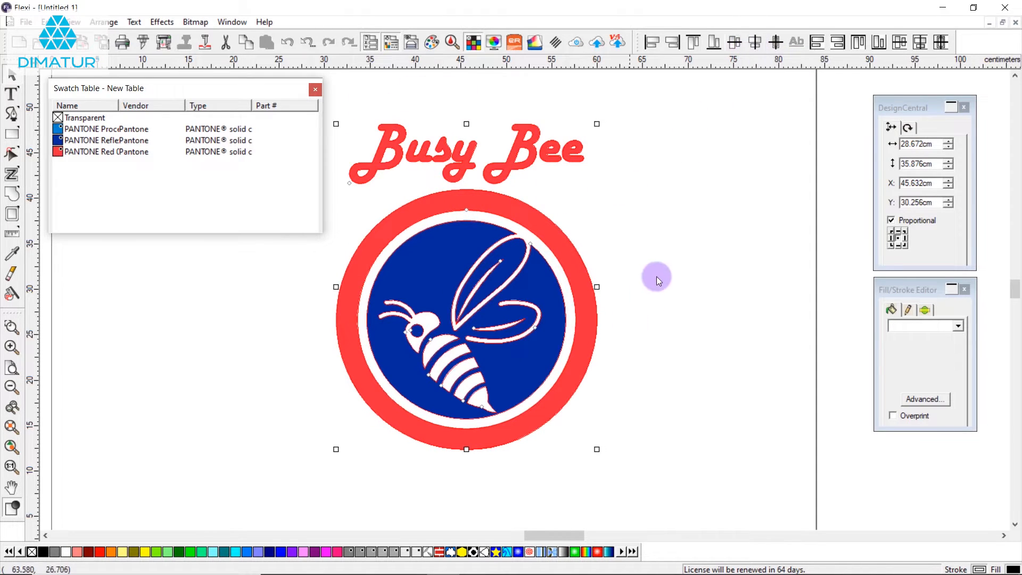
left_click(623, 267)
Start creating a colour swatch chart from the current palette and choose New Table as its colour source
scroll(250, 367, "down", 2)
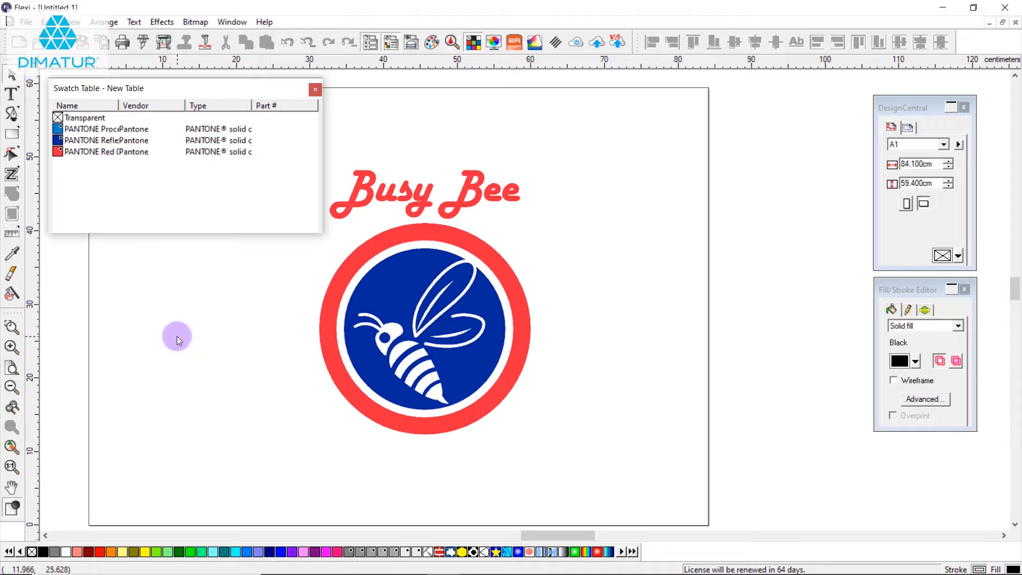
left_click(76, 23)
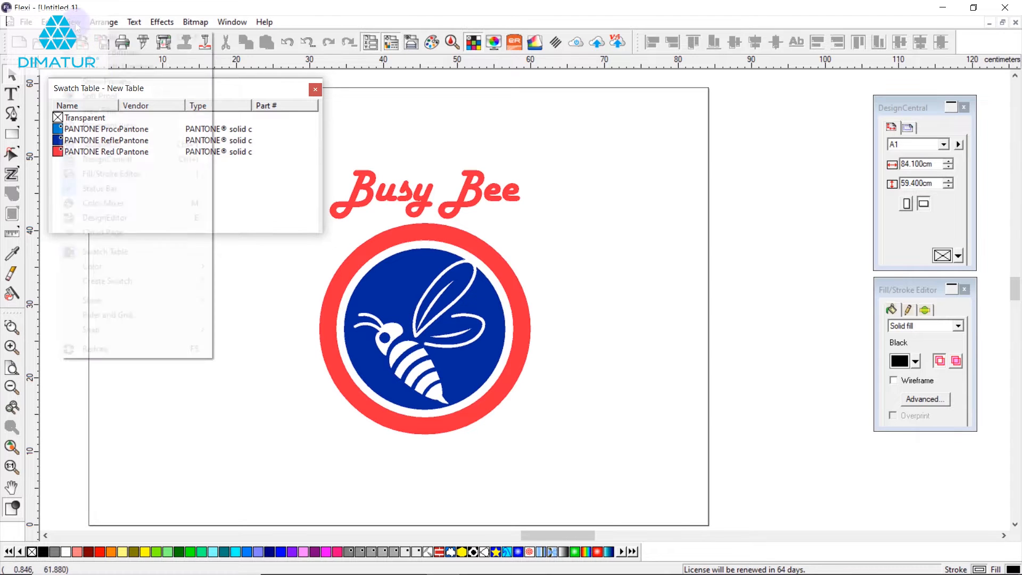
mouse_move(161, 280)
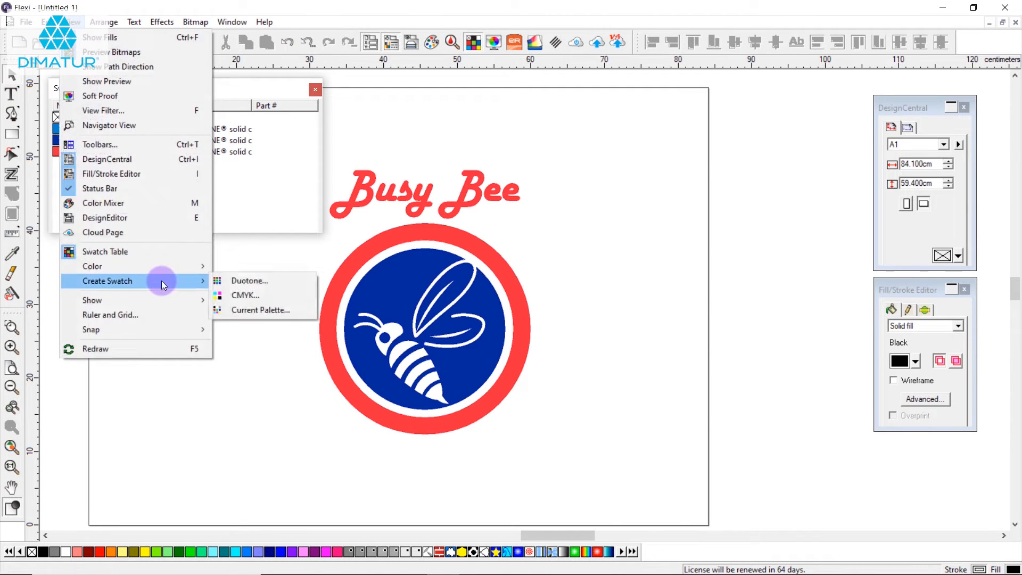
left_click(272, 313)
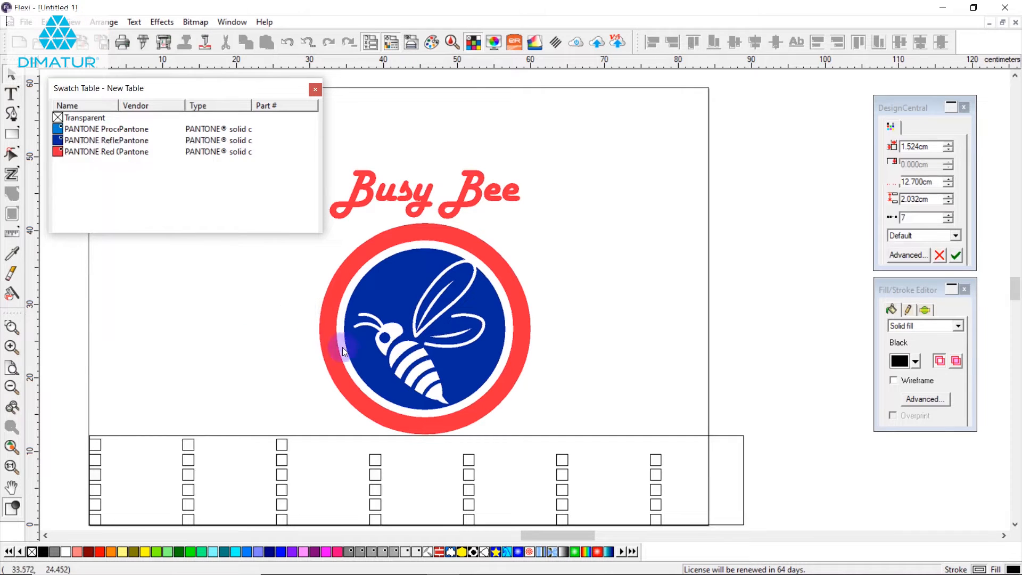
left_click_drag(899, 101, 742, 210)
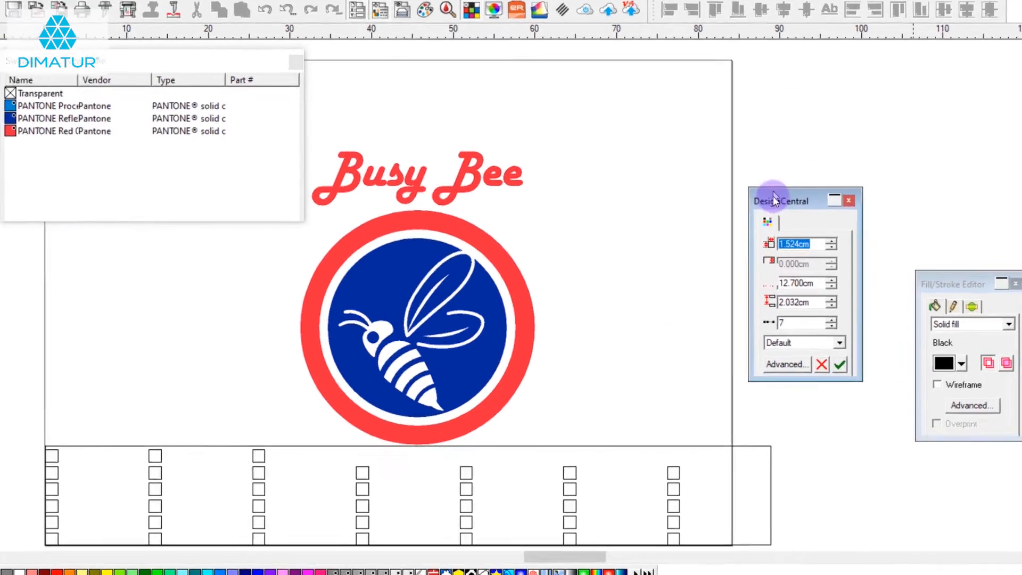
left_click(799, 342)
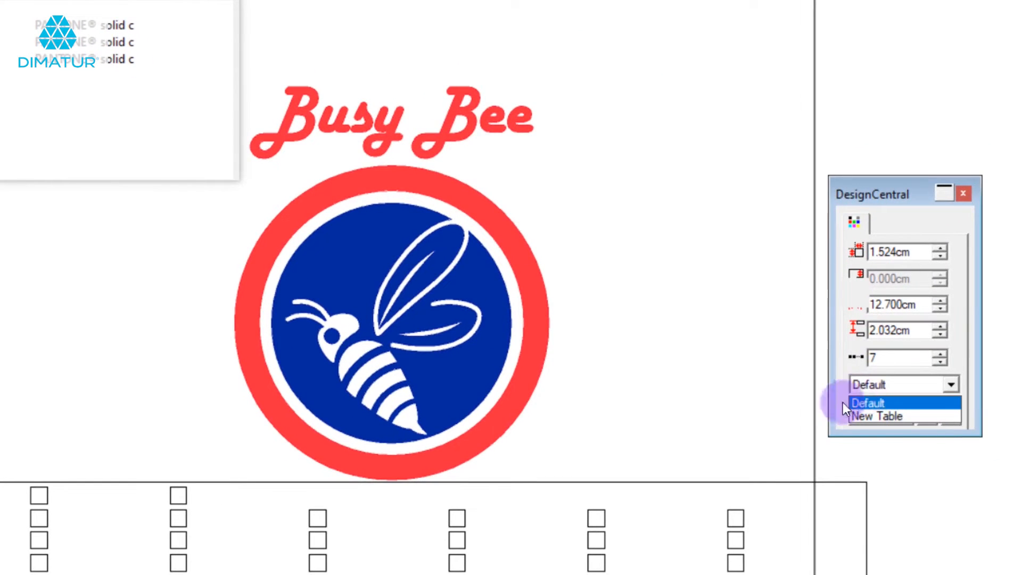
left_click(882, 416)
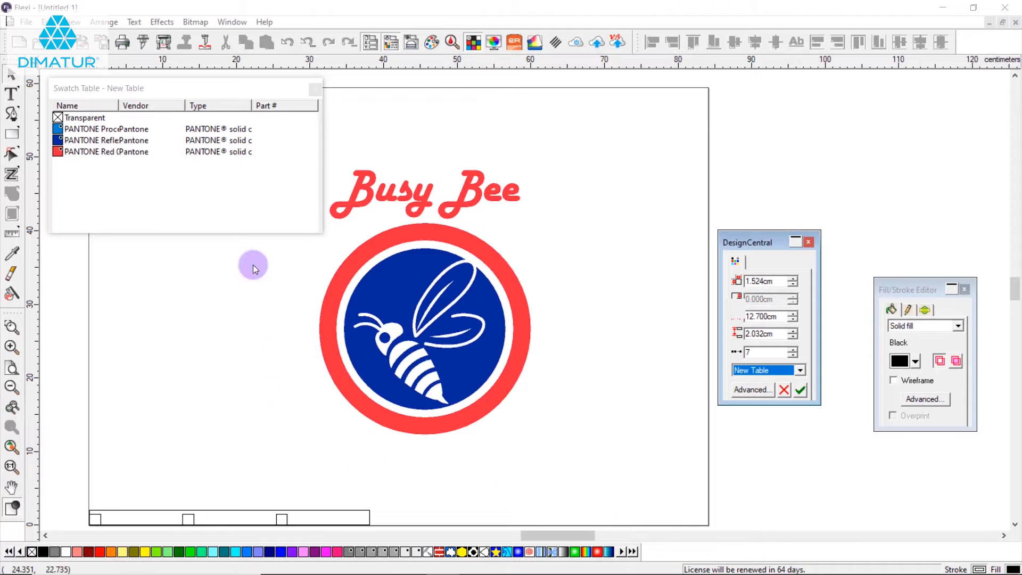
Set the swatch chart's square size to 5 cm and the horizontal spacing between its columns to 20 cm
double_click(752, 281)
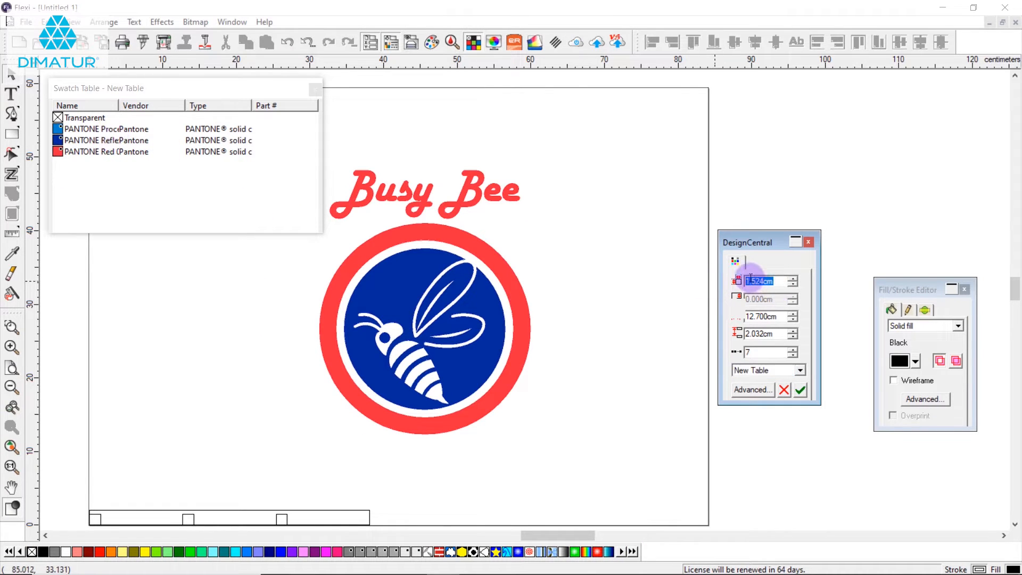
type("0")
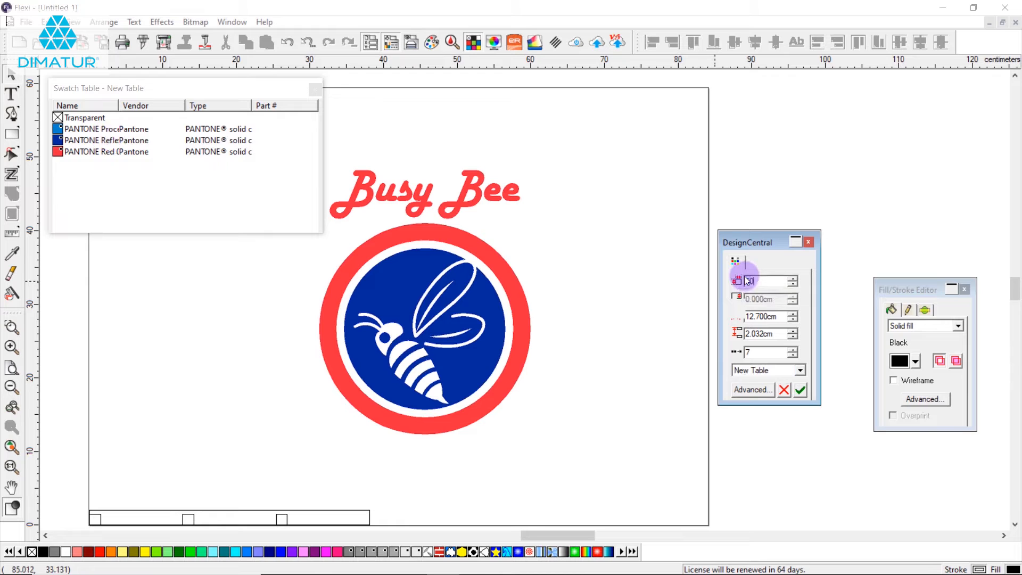
left_click(764, 316)
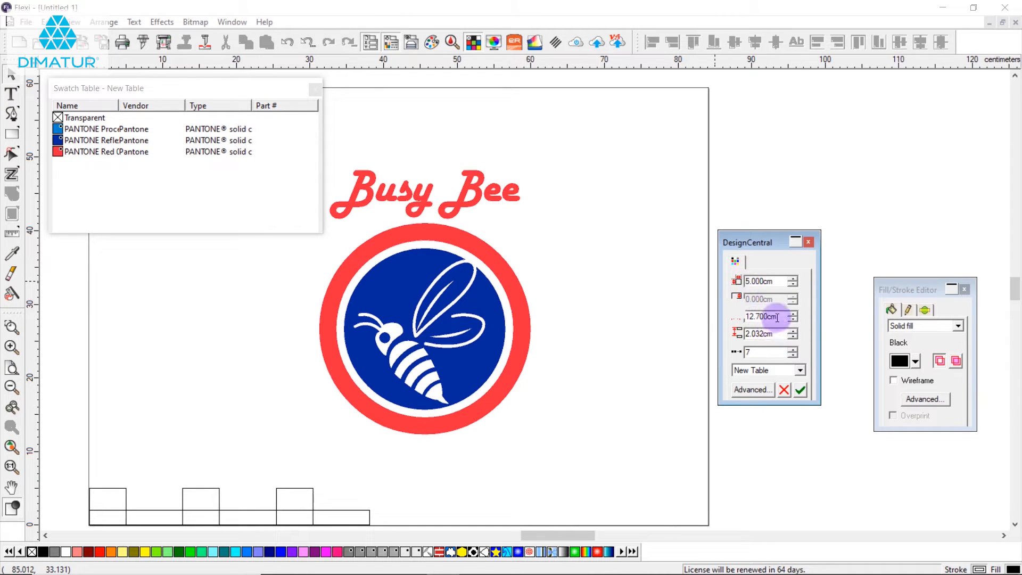
double_click(767, 316)
type("20")
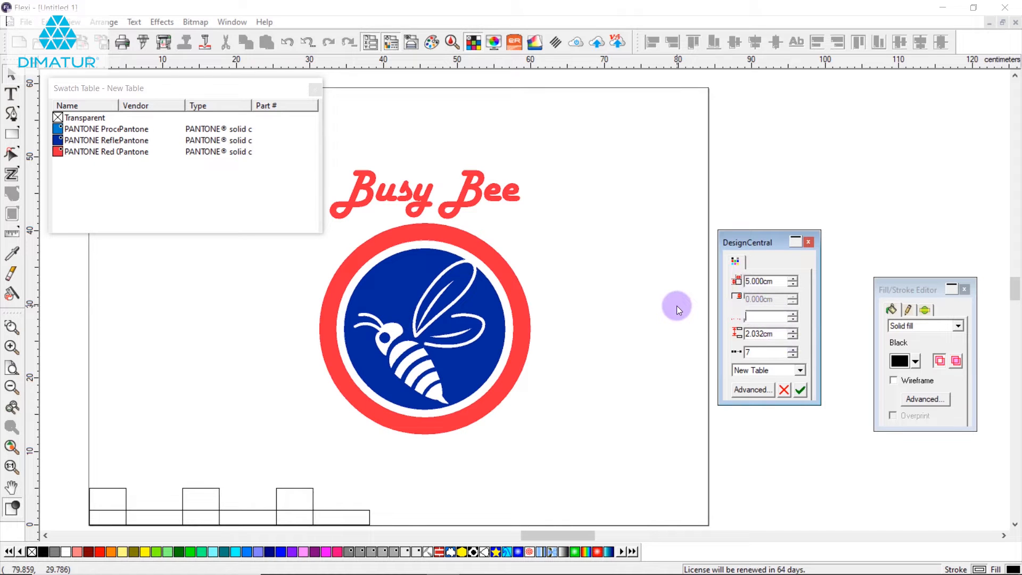
left_click(766, 333)
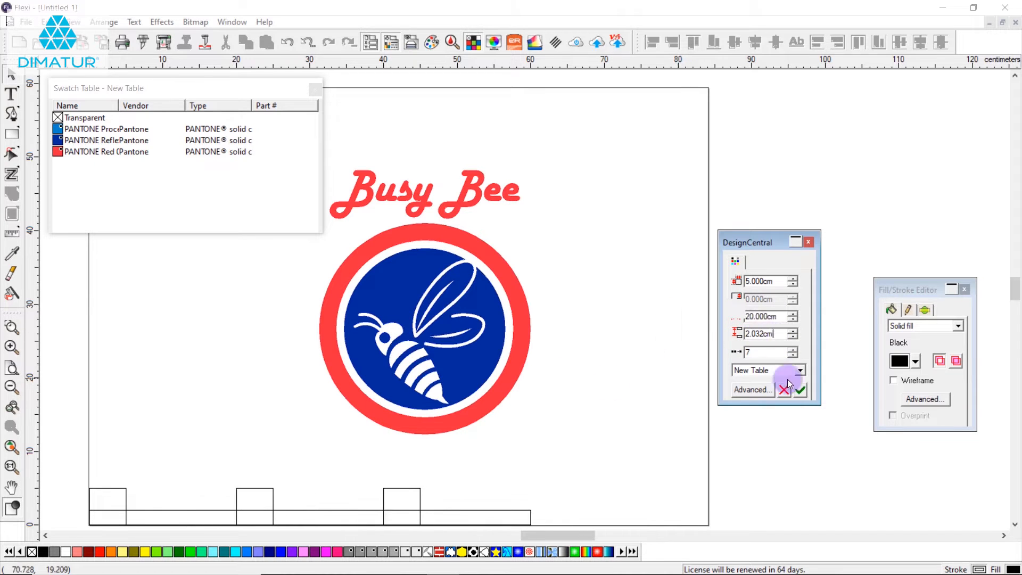
double_click(767, 334)
left_click(779, 352)
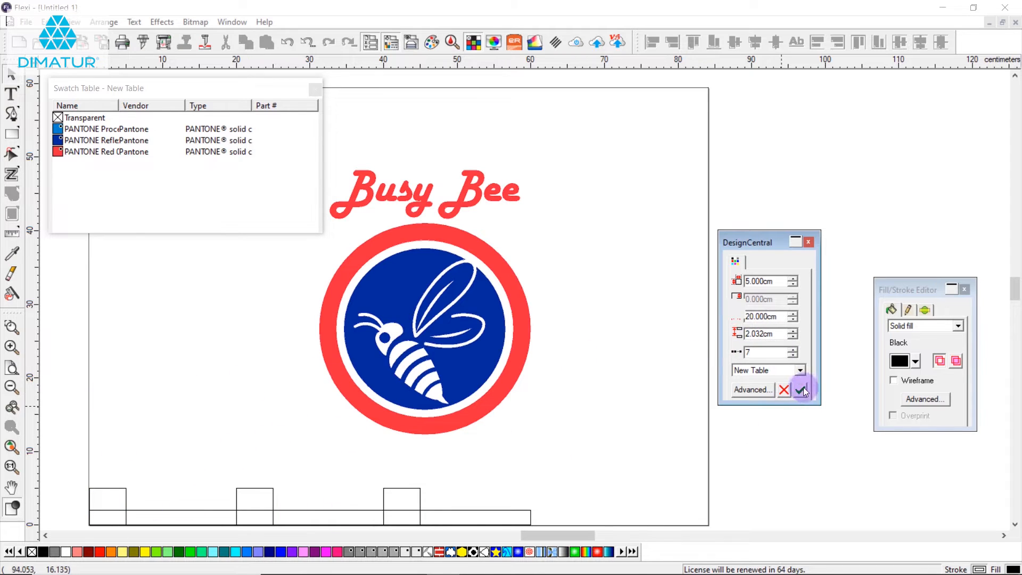
Exclude PANTONE Process Blue C from the chart, set the Arial Regular label height to 0.5, and generate the chart
left_click(752, 393)
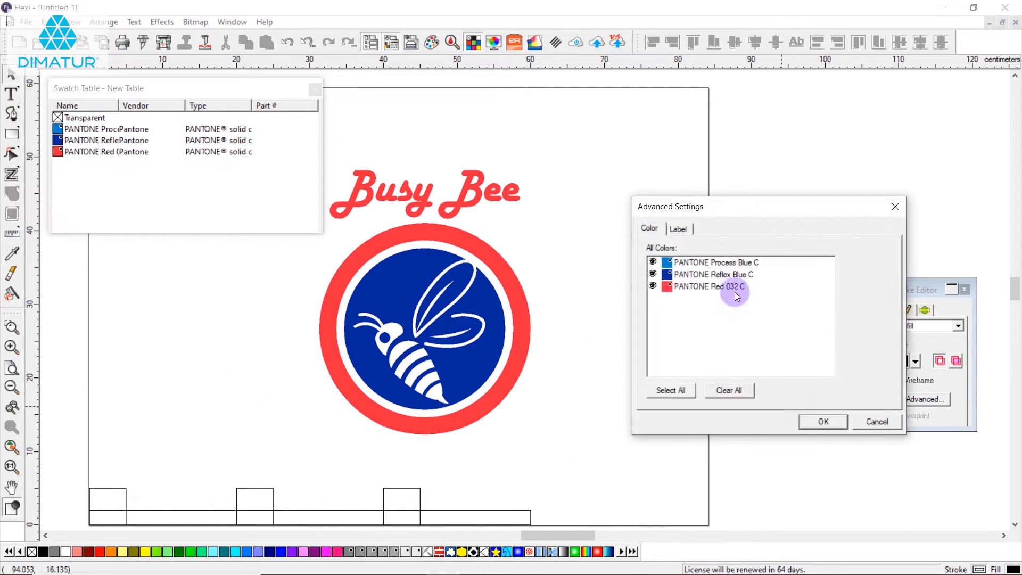
left_click(652, 262)
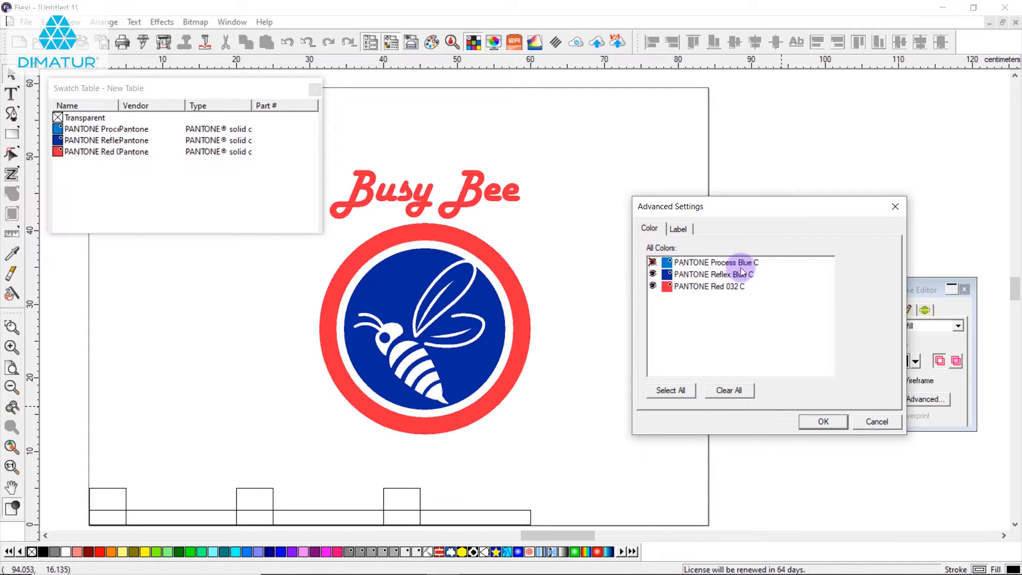
left_click(678, 229)
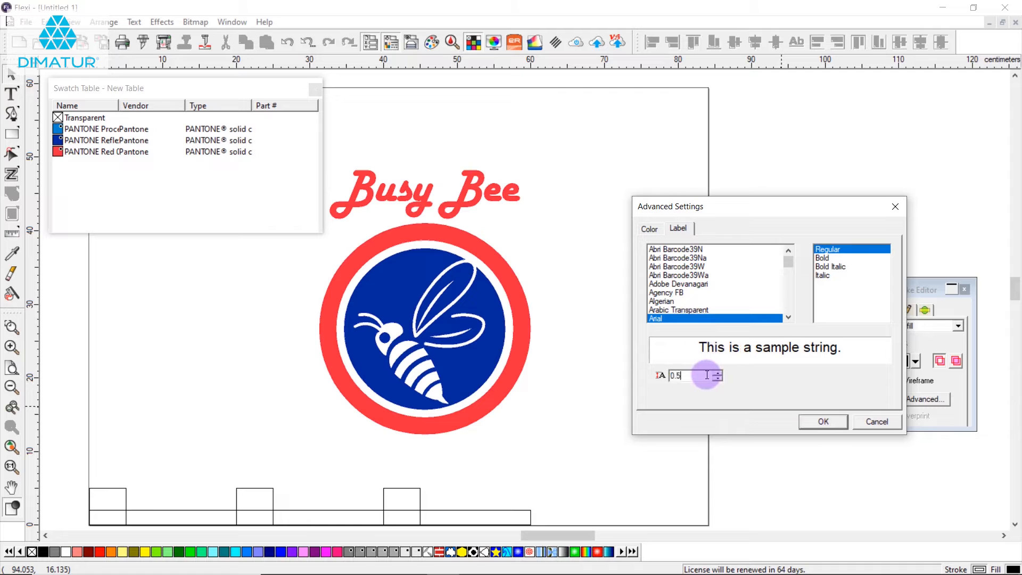
left_click(824, 425)
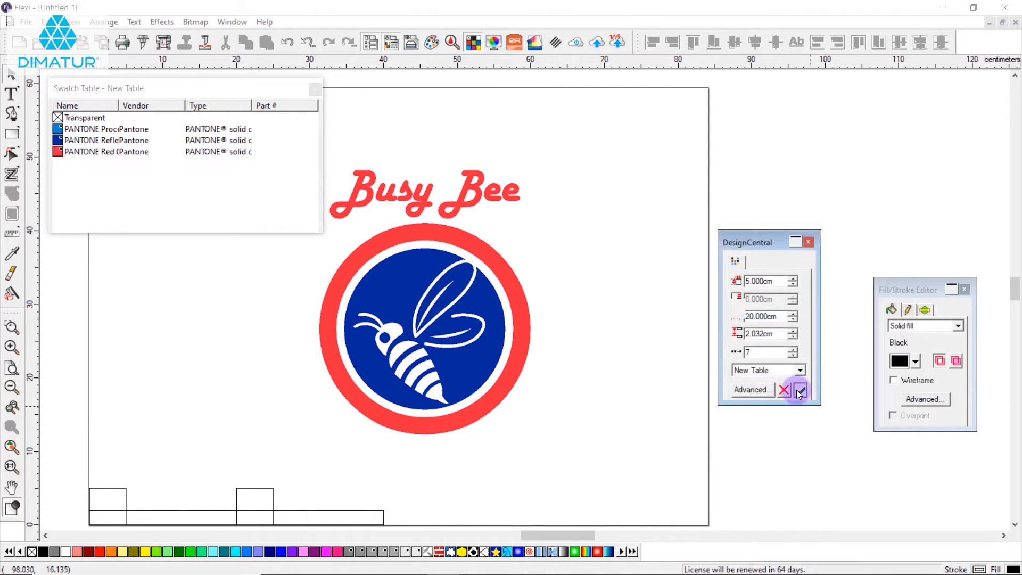
left_click(800, 391)
scroll(137, 519, "up", 1)
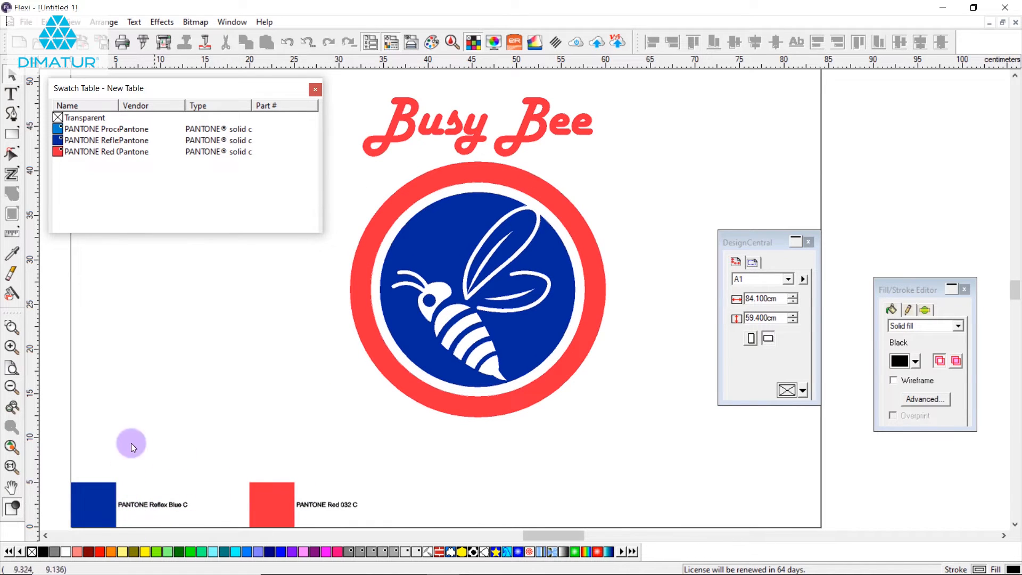
Set up an Adobe PDF export of the whole design with option suppression turned off, and dismiss it without saving
scroll(235, 445, "down", 1)
scroll(234, 451, "down", 1)
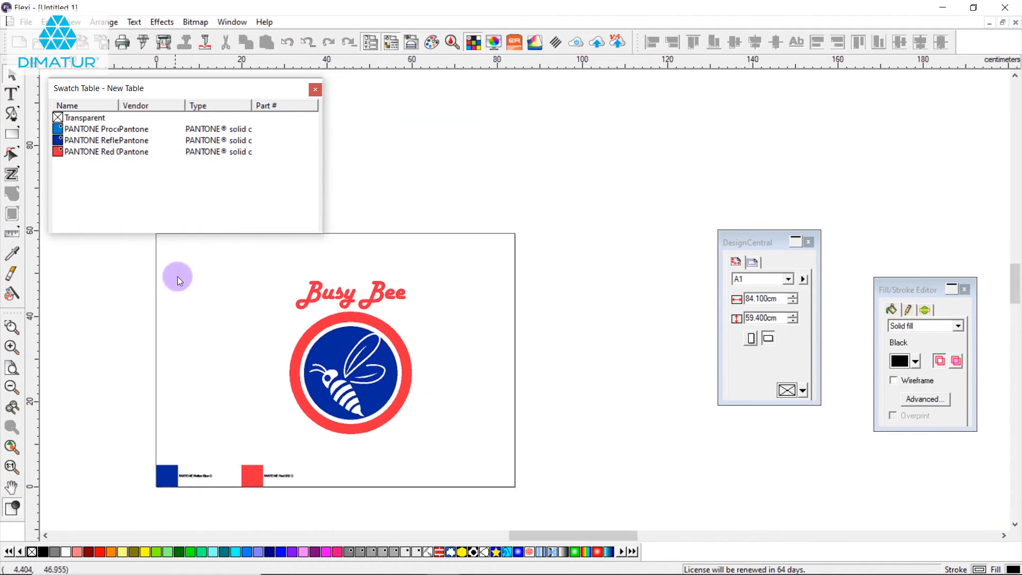
left_click_drag(139, 251, 557, 526)
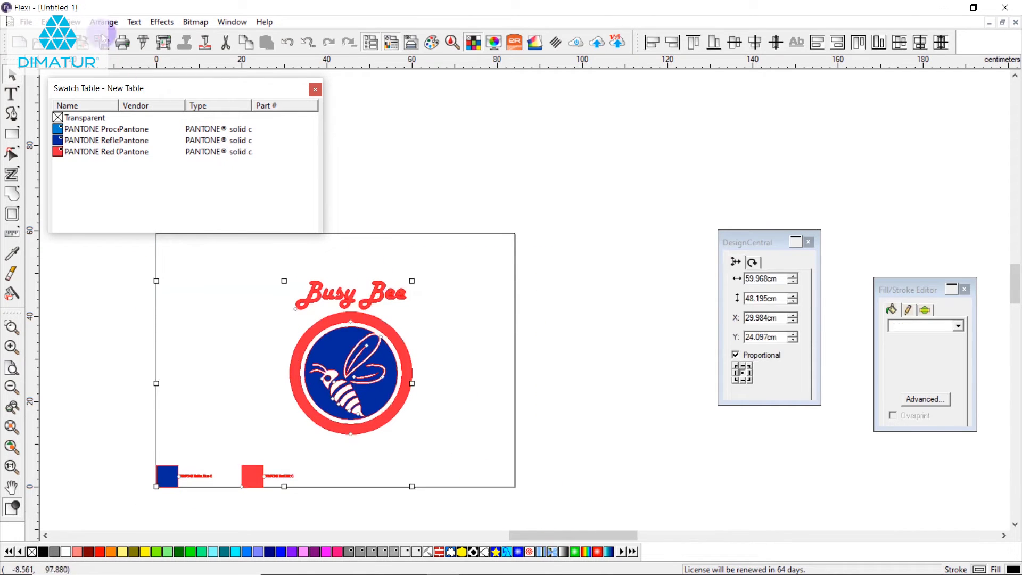
left_click(26, 22)
left_click(66, 168)
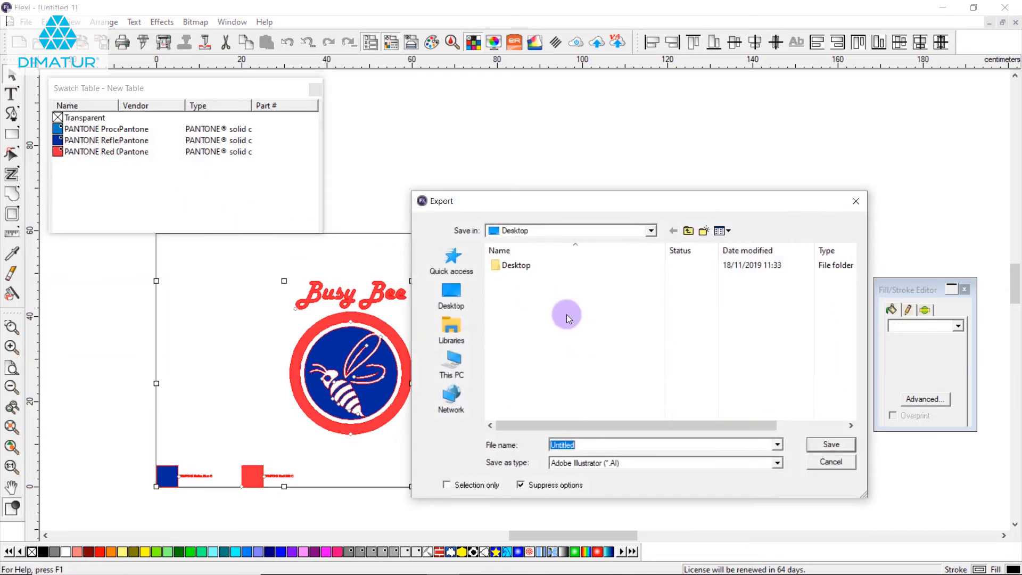
left_click(573, 485)
left_click(585, 463)
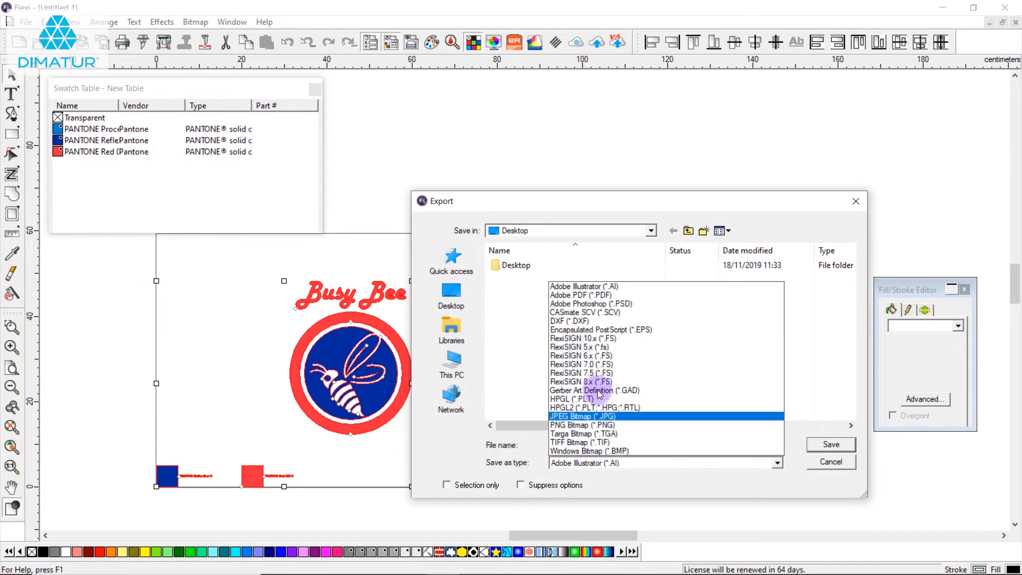
left_click(589, 296)
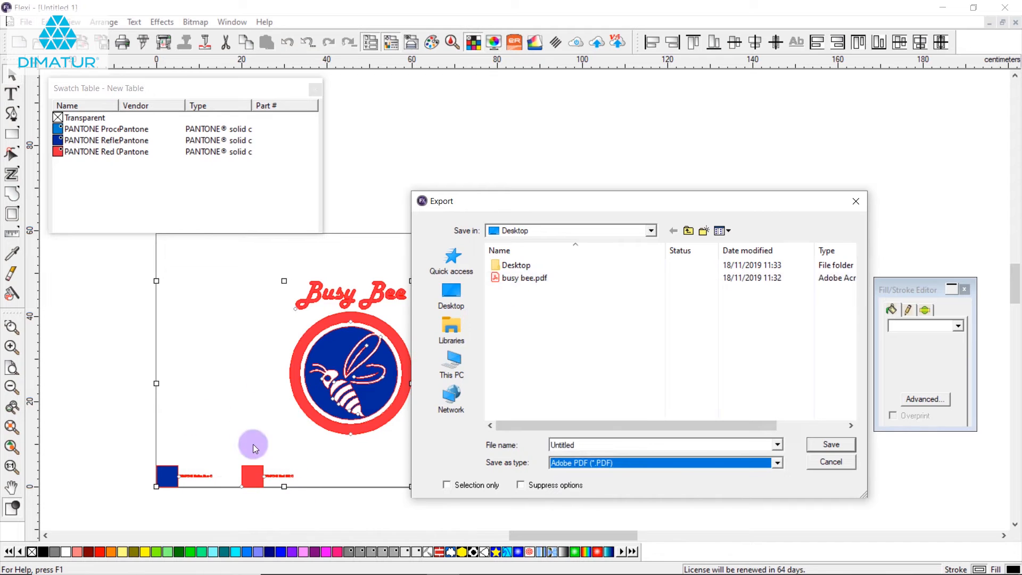
left_click(860, 205)
Close the swatch table and save it as "Busy Bee" in the Swatch\Table folder
left_click(315, 90)
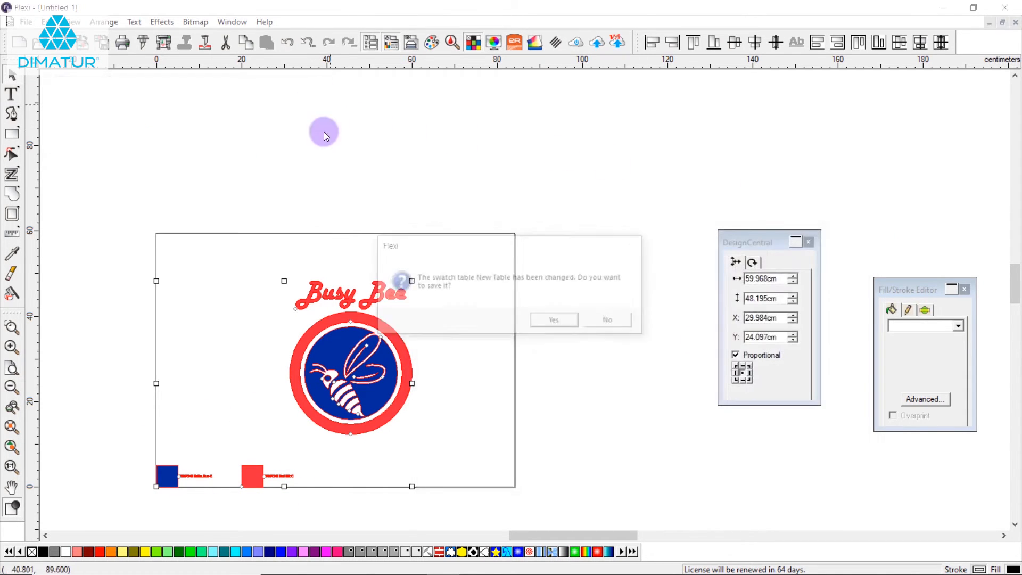
left_click(557, 321)
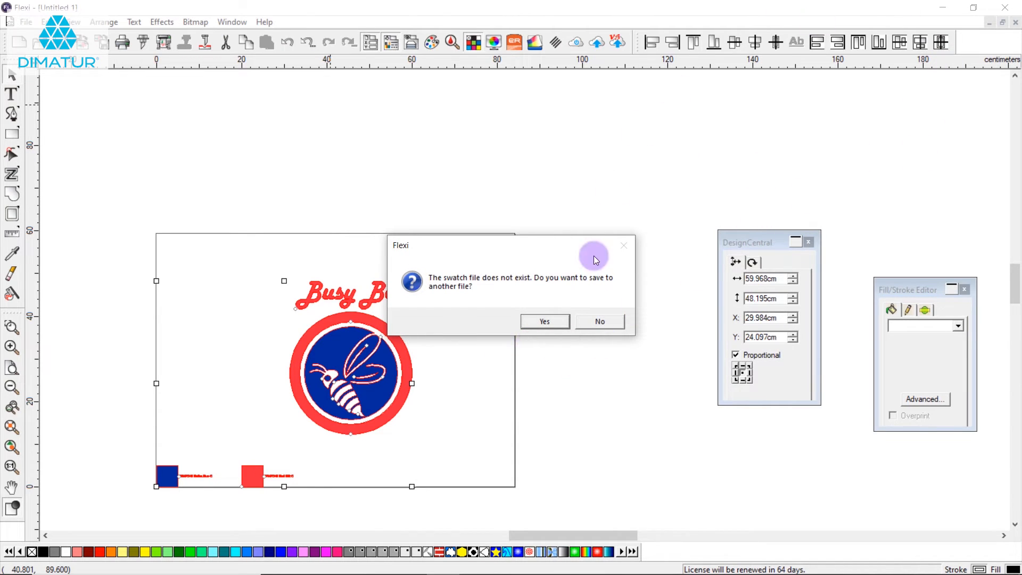
left_click(541, 322)
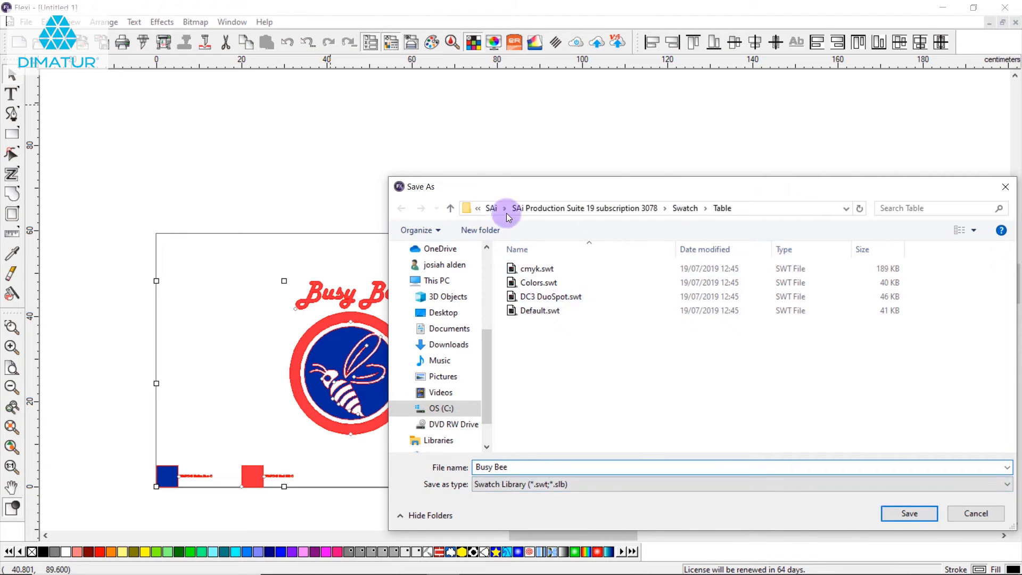
left_click(786, 209)
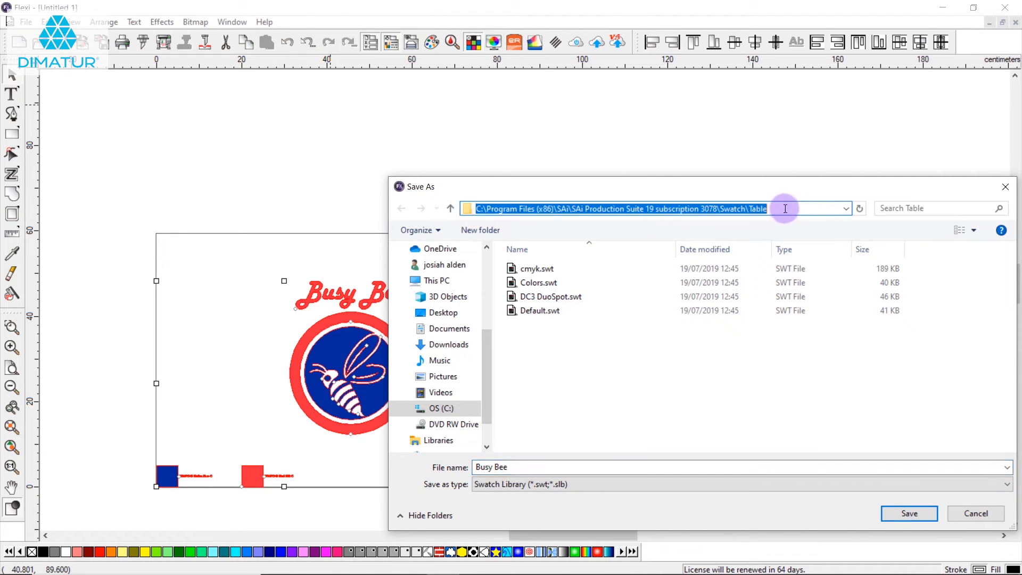
left_click(905, 513)
left_click(562, 392)
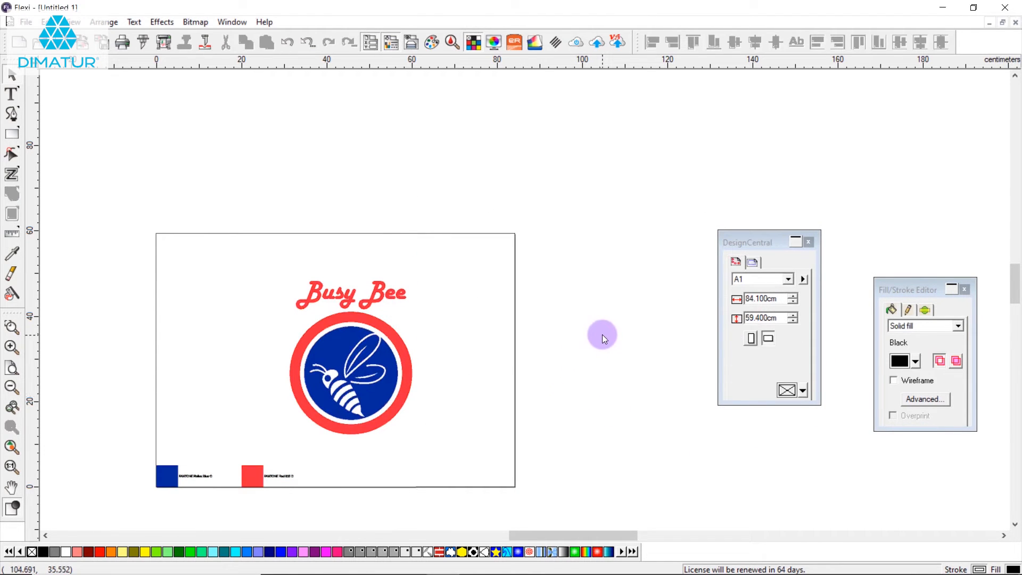
Create a new blank document and add a new empty swatch table
left_click(23, 47)
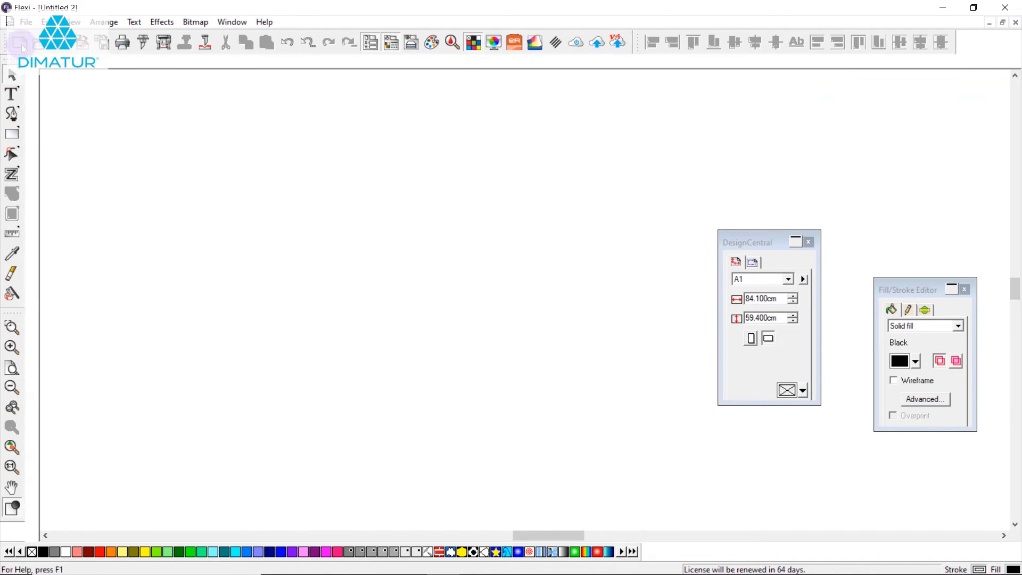
right_click(105, 554)
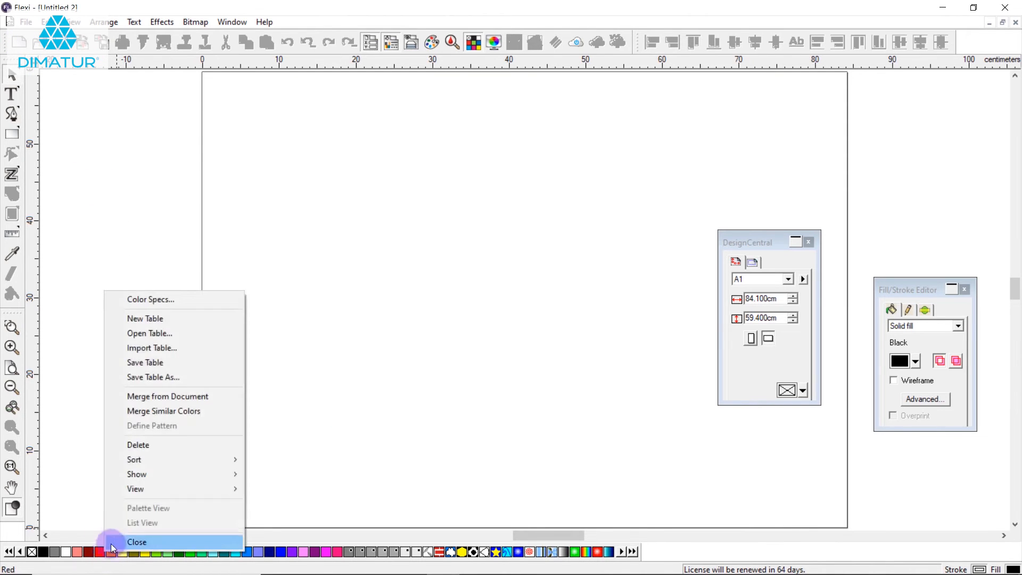
left_click(186, 318)
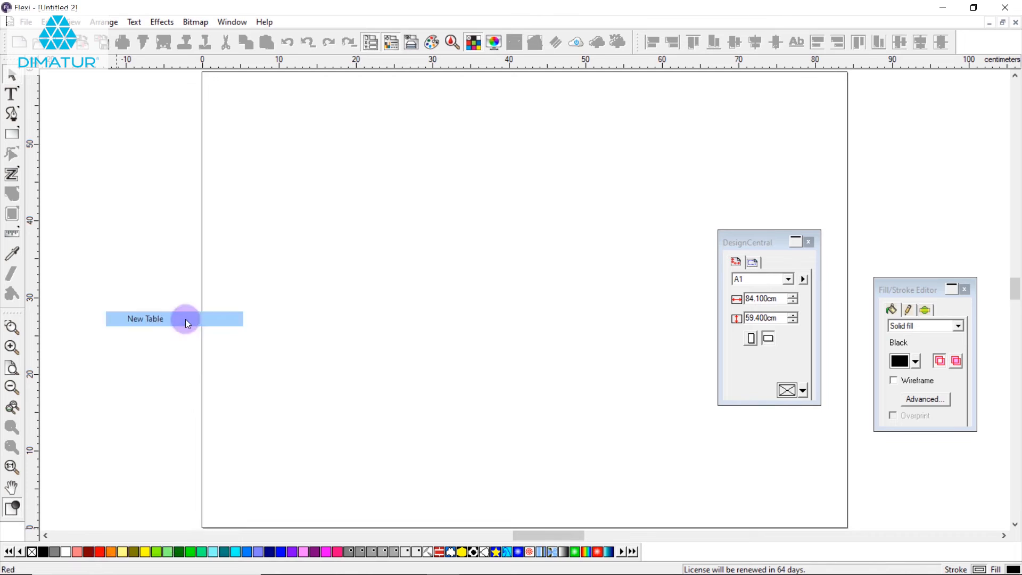
Import Busy Bee.swt into the new swatch table and undock the table as a floating list over the drawing area
right_click(32, 551)
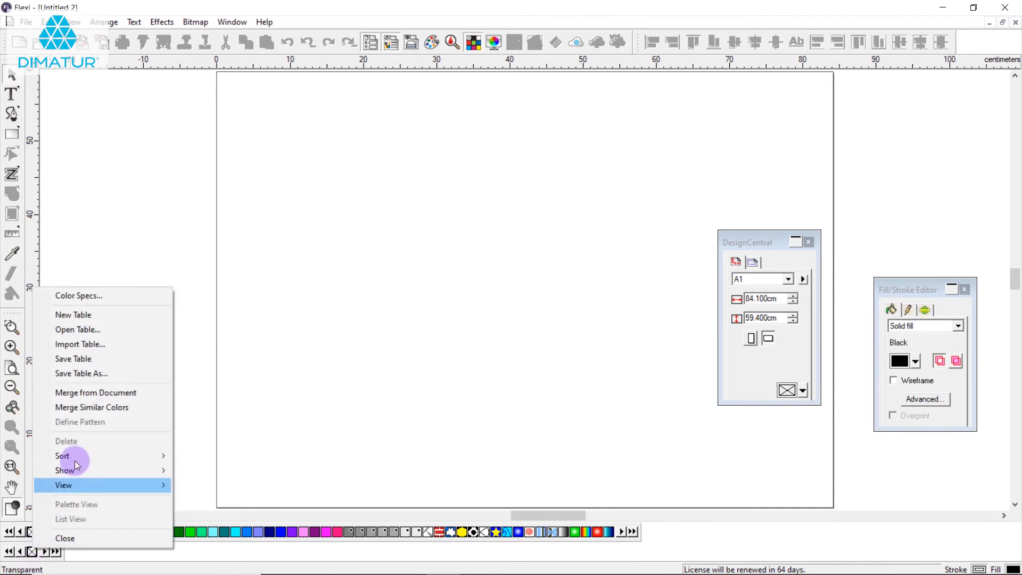
left_click(106, 344)
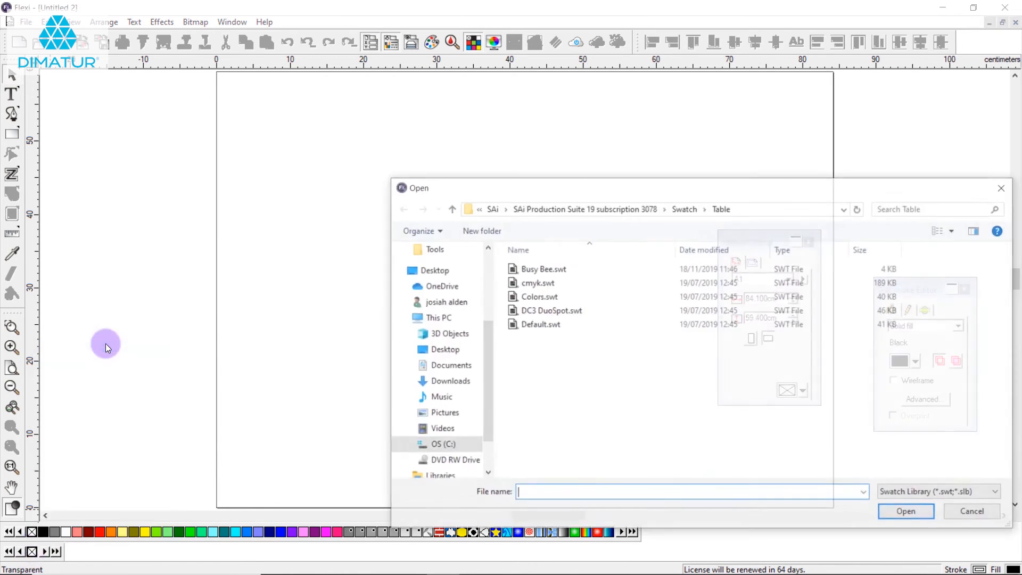
left_click(549, 269)
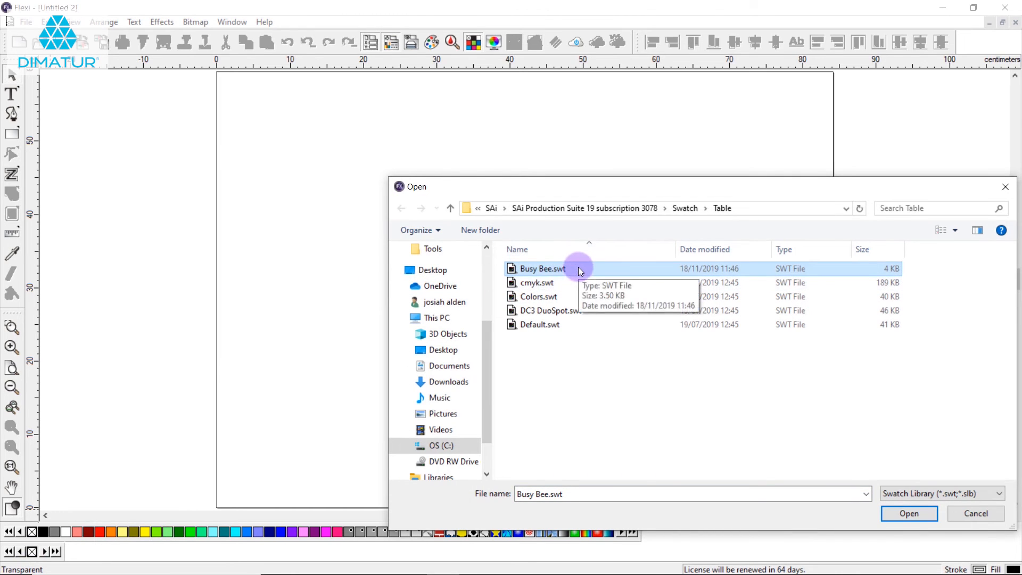
double_click(580, 271)
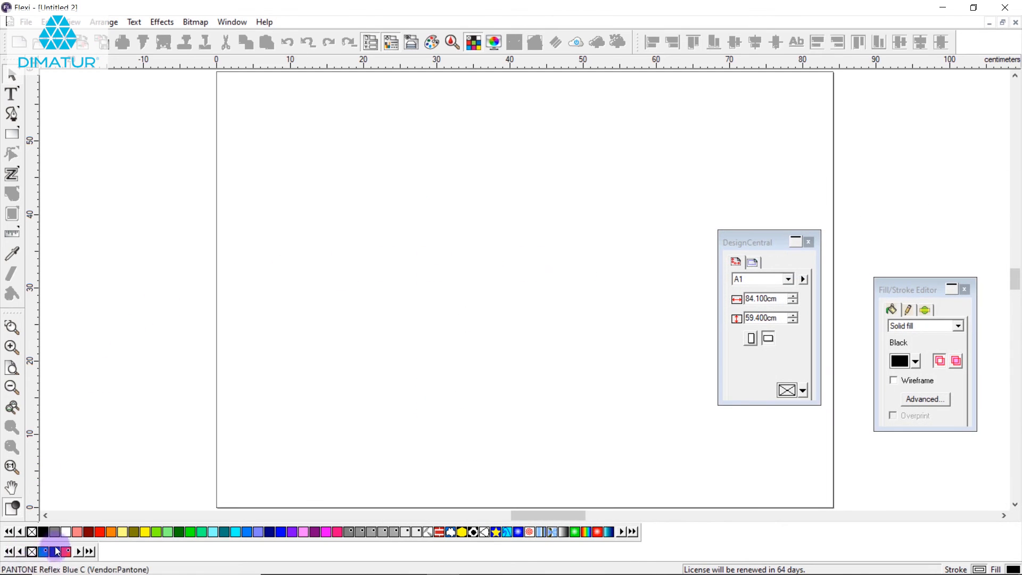
left_click_drag(56, 544, 173, 120)
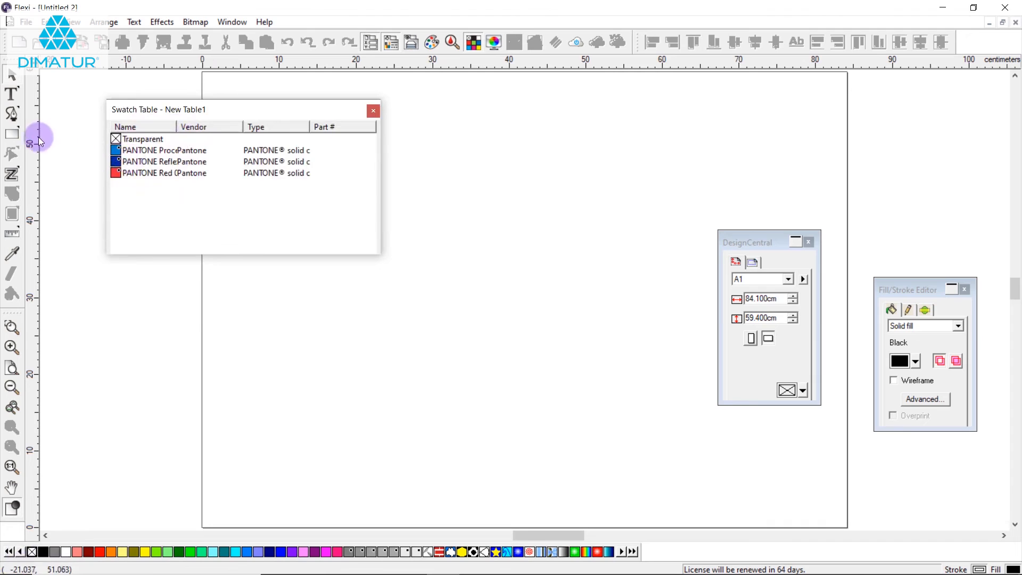
Add the text "Busy Bee 2" to the page in Harlow Solid Italic at 5 cm height
left_click(11, 94)
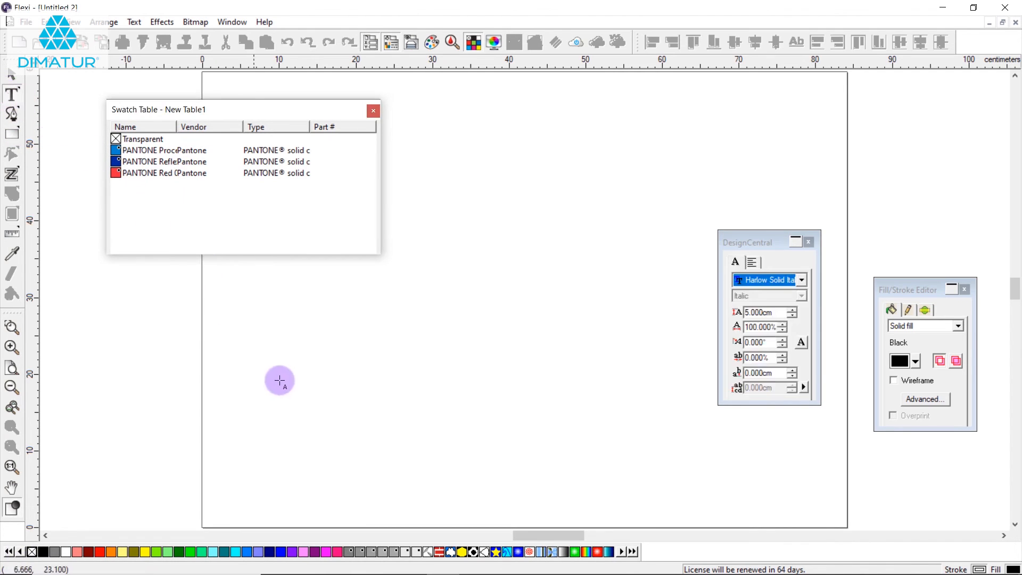
left_click(301, 373)
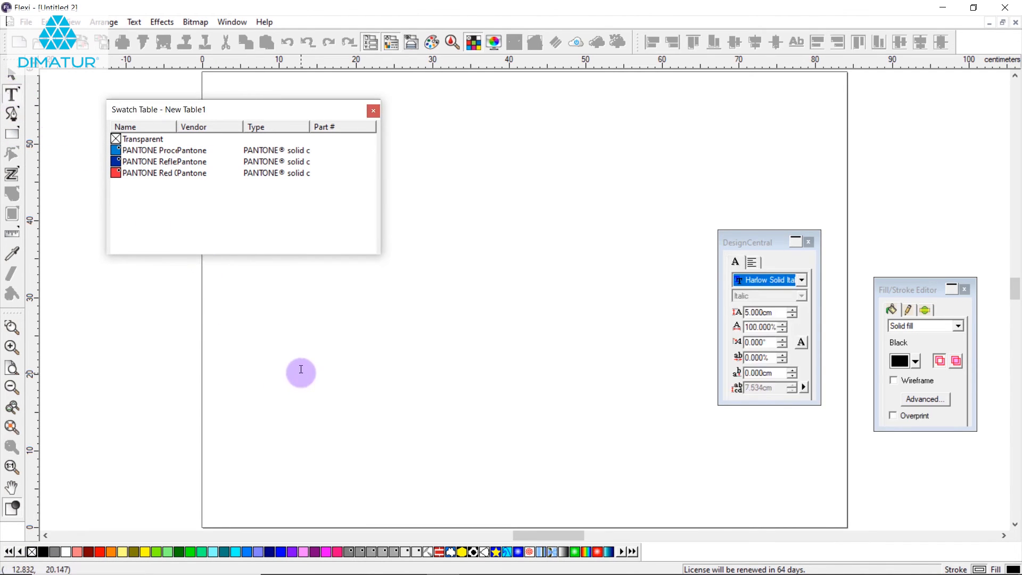
type("Busy")
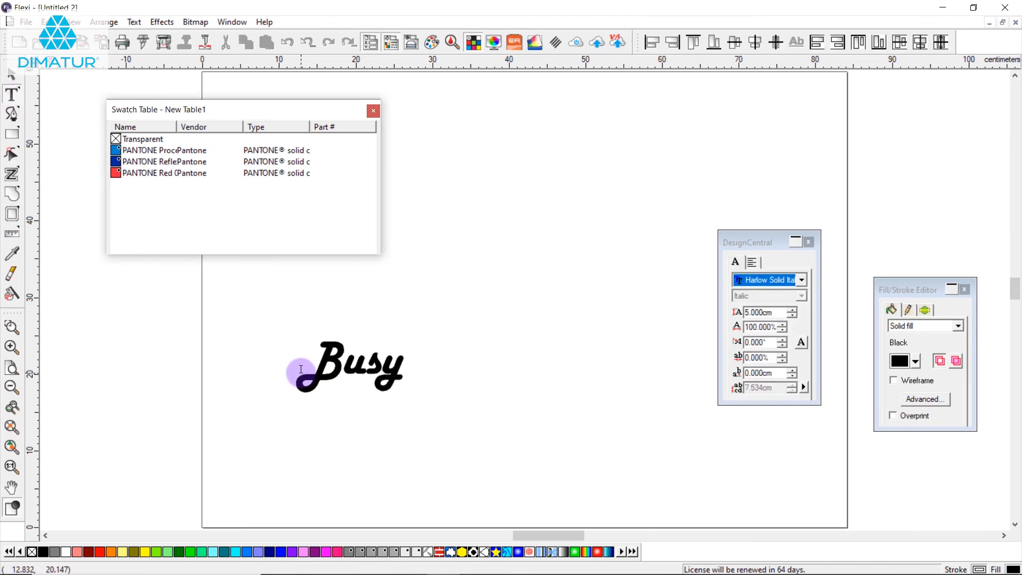
type(" Bee 2")
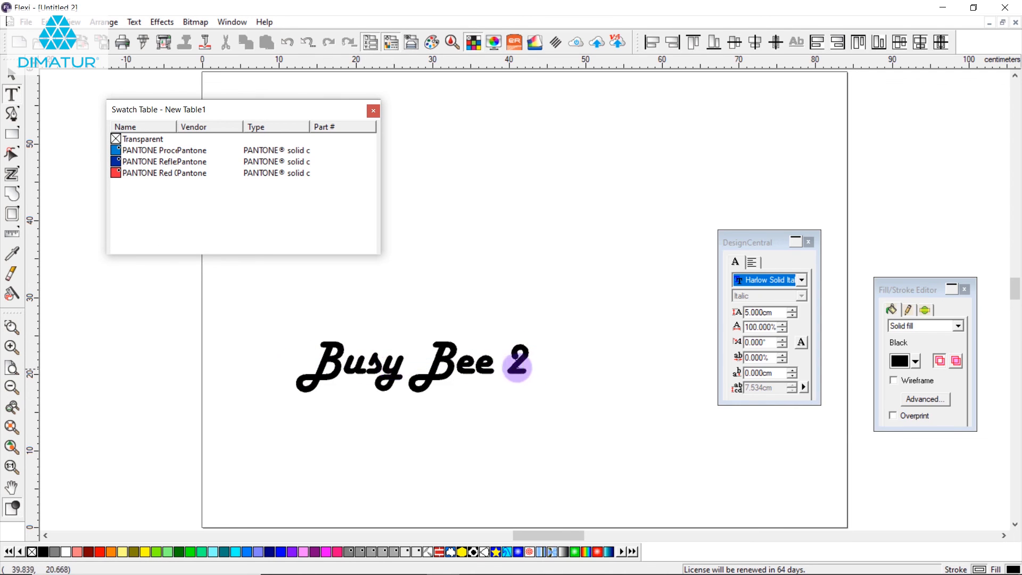
Colour the whole "Busy Bee 2" text with PANTONE Red 032 C from the imported swatch table
left_click_drag(529, 362, 269, 358)
left_click(115, 172)
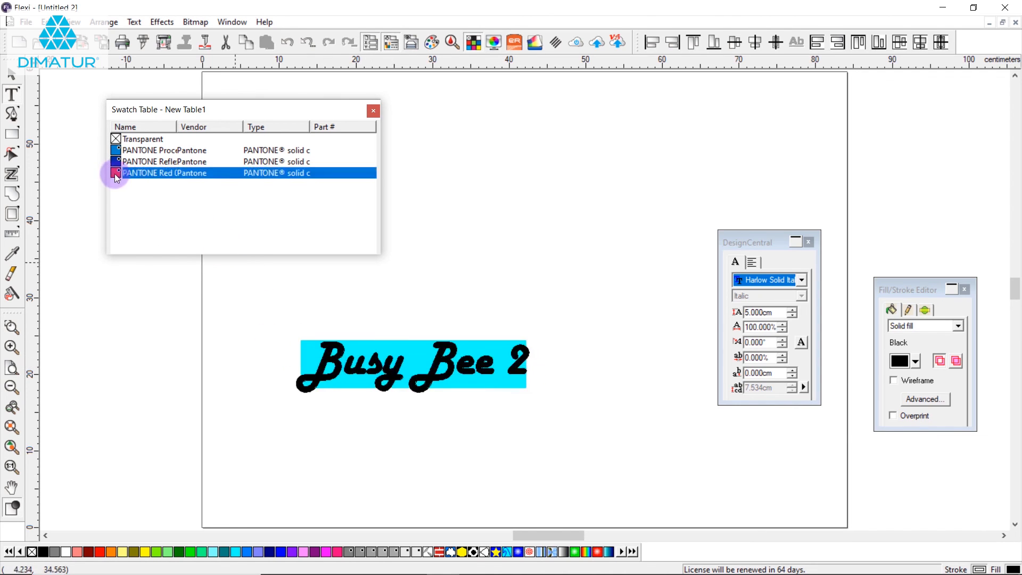
left_click(498, 450)
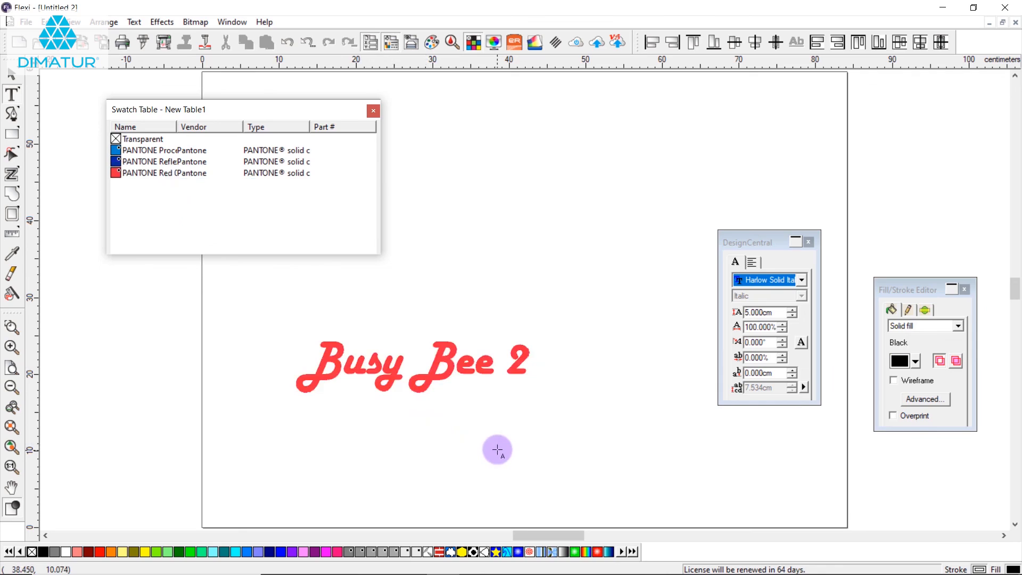